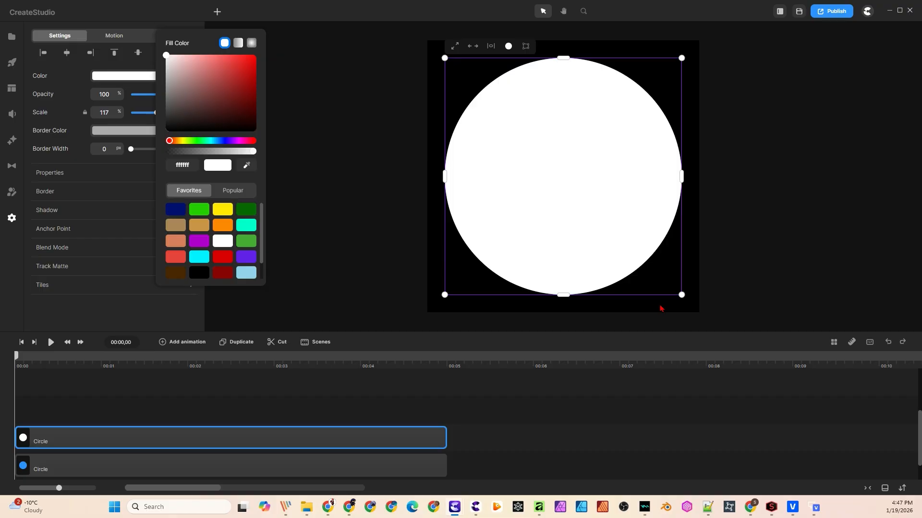
Shrink the white circle to a small dot at the blue circle's centre and lock both circle layers.
{"action": "left_click_drag", "start_coordinate": [681, 295], "coordinate": [567, 180]}
{"action": "left_click", "coordinate": [790, 275]}
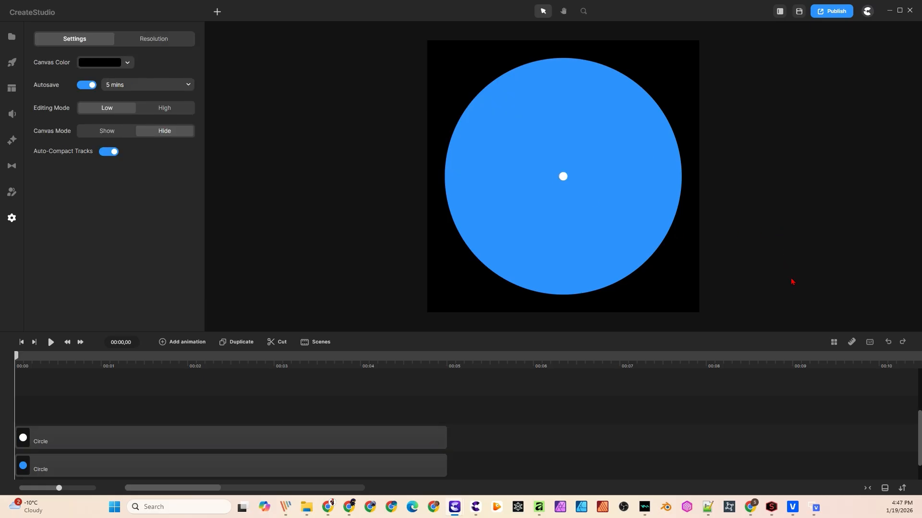
{"action": "left_click_drag", "start_coordinate": [480, 474], "coordinate": [360, 412]}
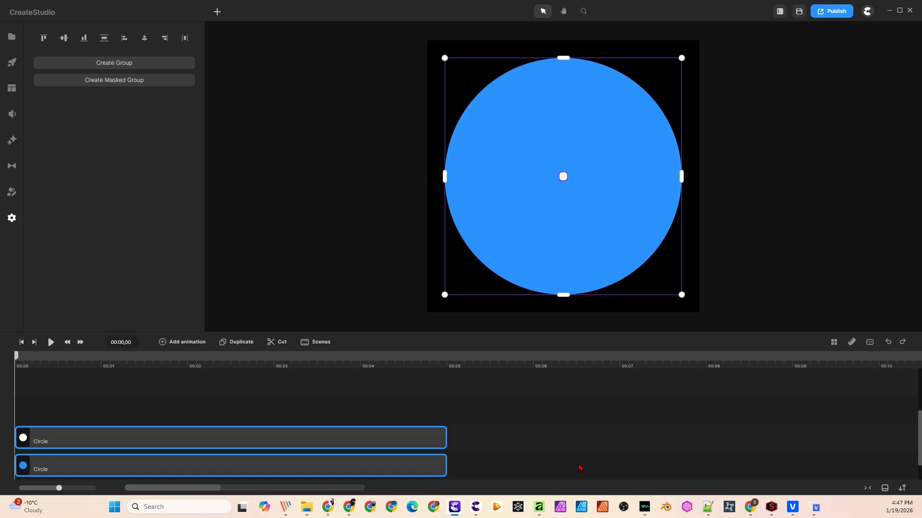
{"action": "right_click", "coordinate": [411, 437]}
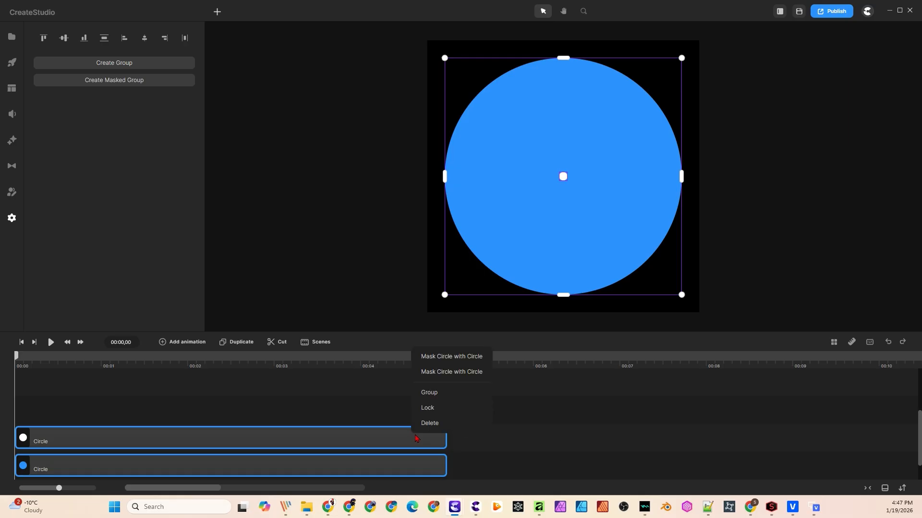
{"action": "left_click", "coordinate": [432, 412]}
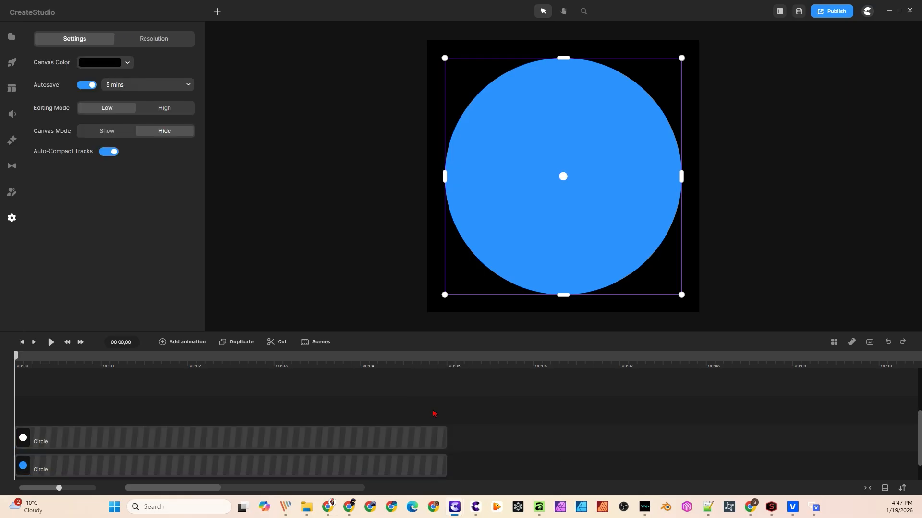
{"action": "left_click", "coordinate": [595, 416]}
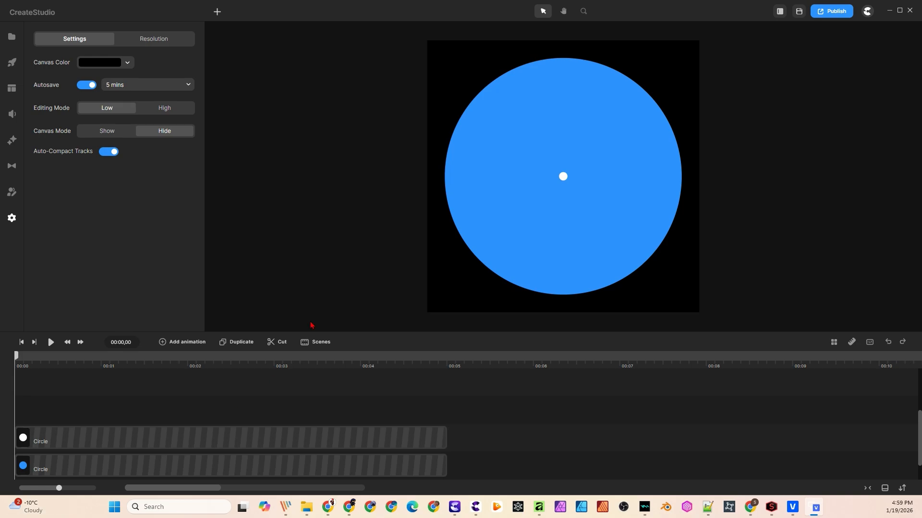
Add a text layer and replace its placeholder wording with 0.
{"action": "left_click", "coordinate": [217, 12]}
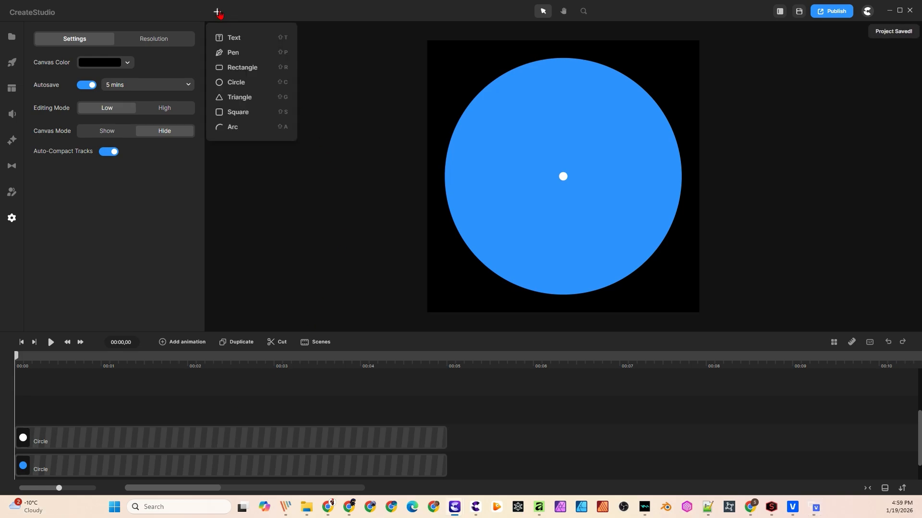
{"action": "left_click", "coordinate": [237, 41]}
{"action": "double_click", "coordinate": [614, 180]}
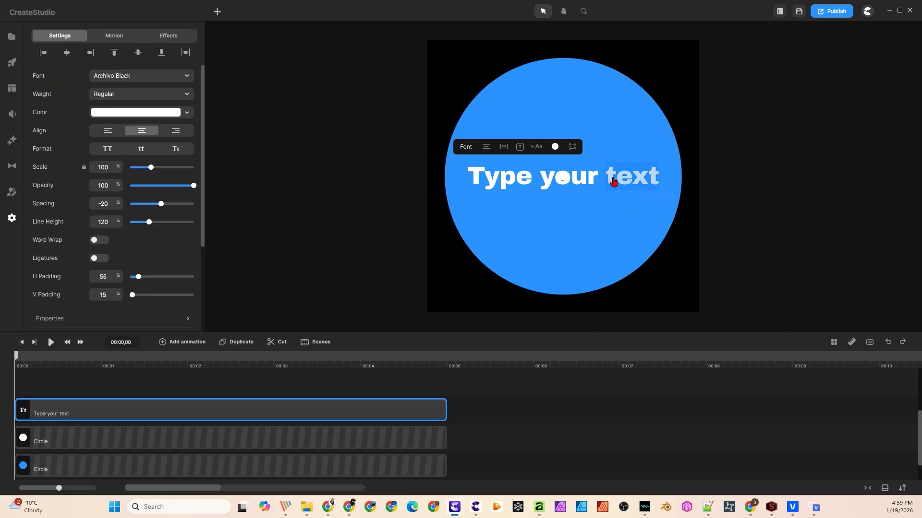
{"action": "key", "text": "ctrl+a"}
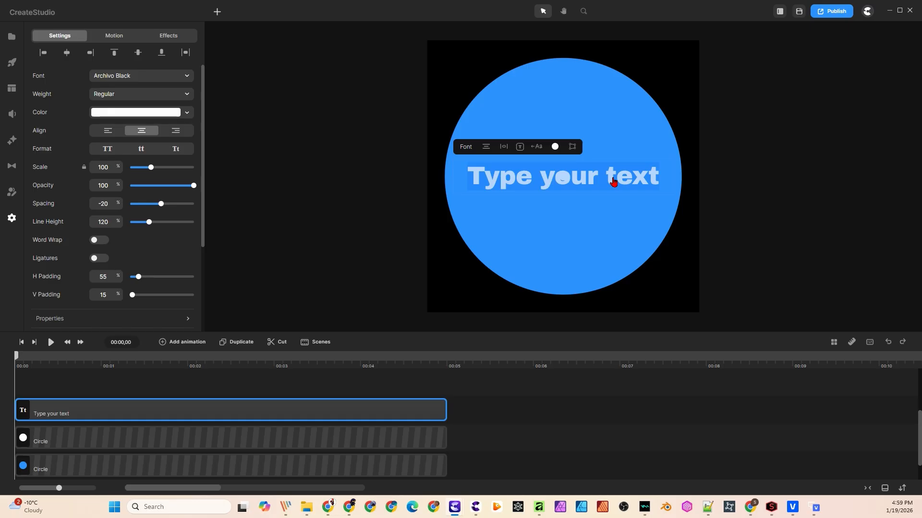
{"action": "type", "text": "0"}
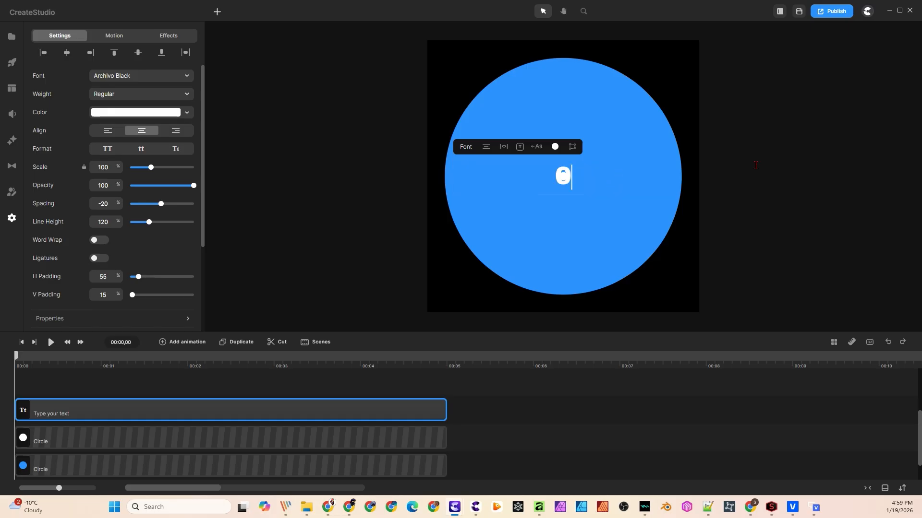
{"action": "key", "text": "Escape"}
Place the 0 on the left edge of the blue circle, level with the circle's centre.
{"action": "left_click", "coordinate": [563, 190]}
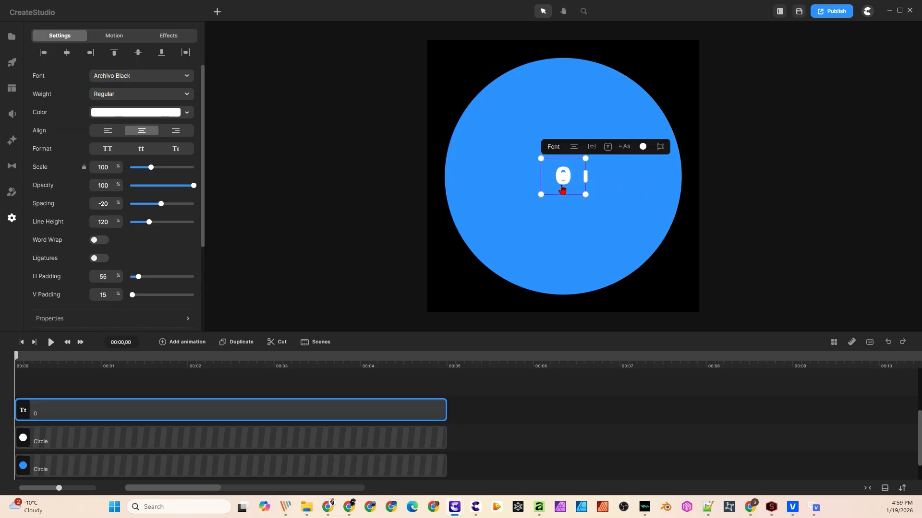
{"action": "left_click_drag", "start_coordinate": [563, 190], "coordinate": [445, 184]}
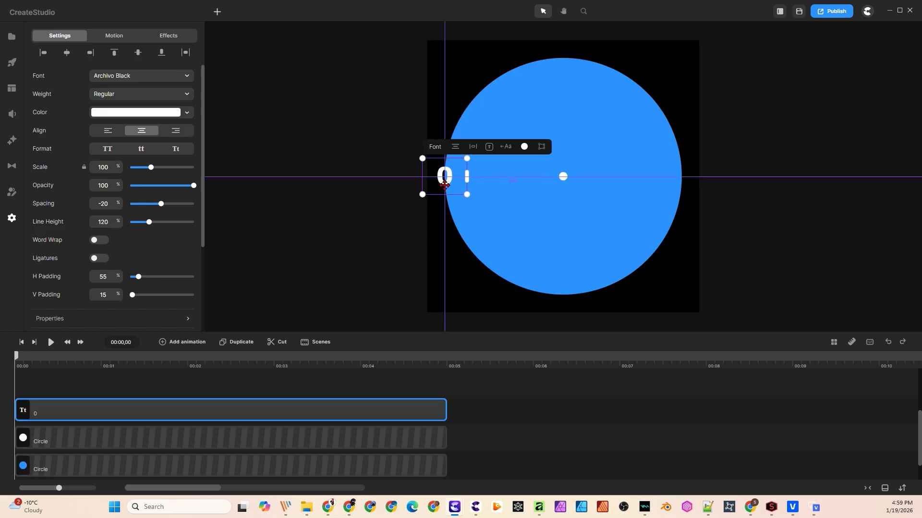
{"action": "left_click", "coordinate": [767, 190]}
Move the anchor point of the 0 to the centre of the white dot.
{"action": "left_click", "coordinate": [450, 180]}
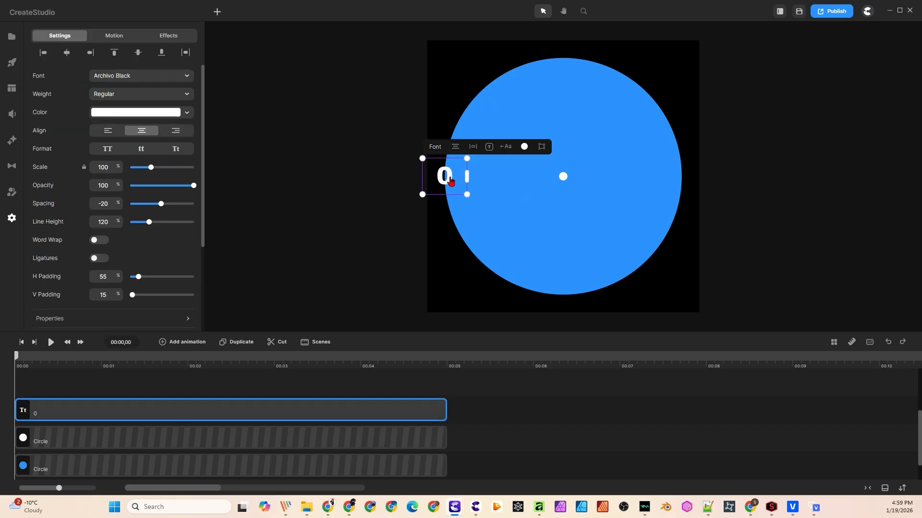
{"action": "scroll", "coordinate": [95, 185], "scroll_direction": "down", "scroll_amount": 3}
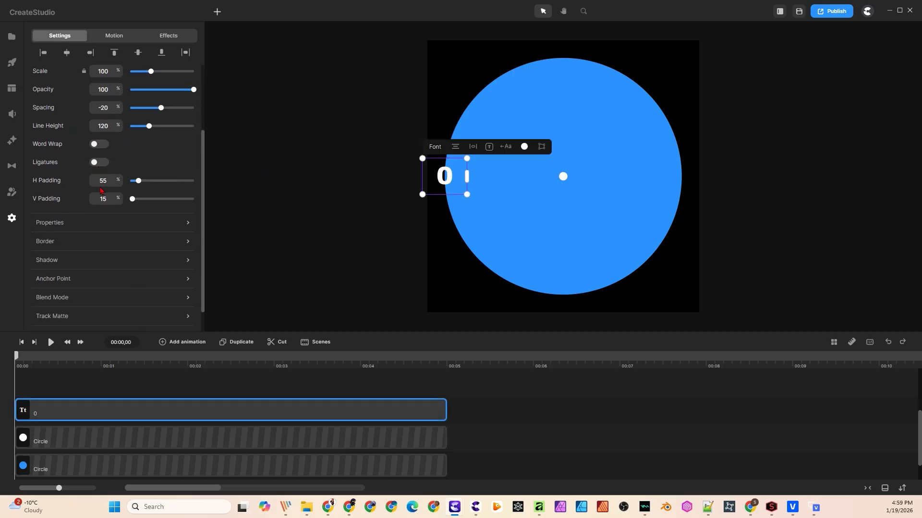
{"action": "left_click", "coordinate": [66, 254]}
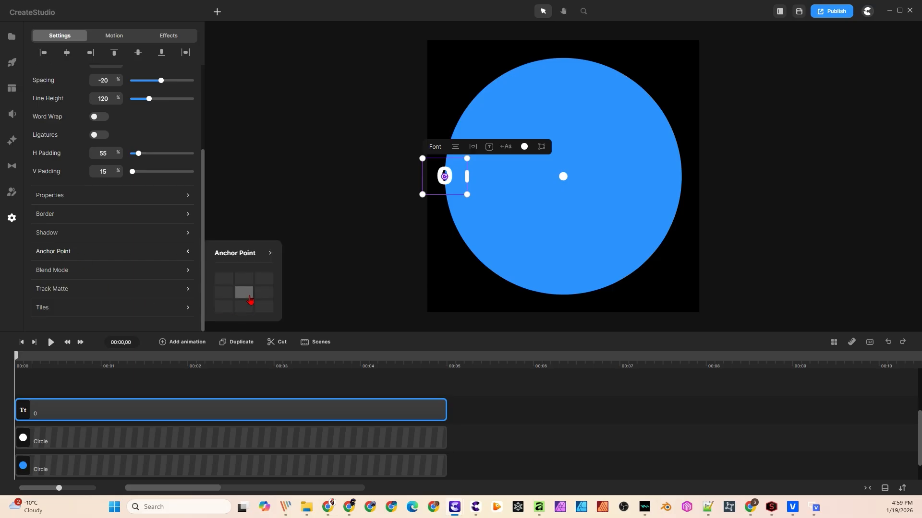
{"action": "left_click_drag", "start_coordinate": [445, 182], "coordinate": [564, 181]}
{"action": "scroll", "coordinate": [600, 174], "scroll_direction": "up", "scroll_amount": 3}
{"action": "scroll", "coordinate": [418, 224], "scroll_direction": "up", "scroll_amount": 3}
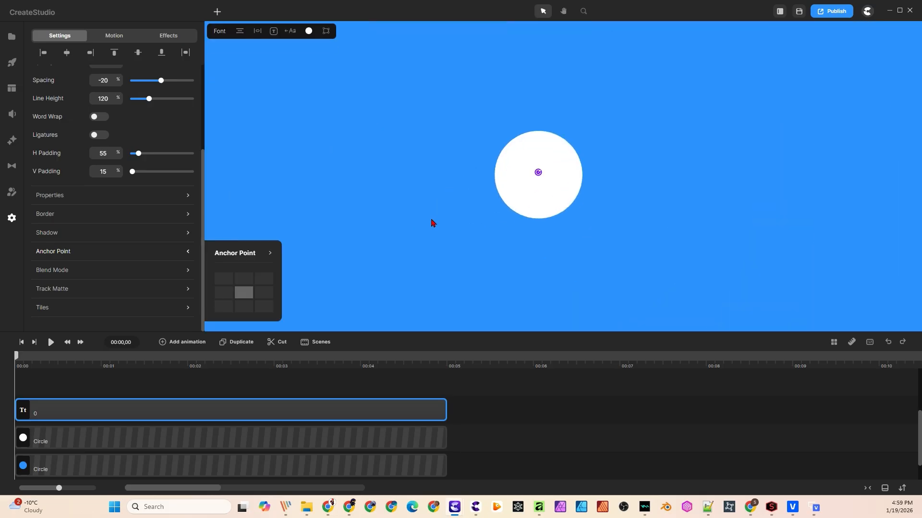
{"action": "left_click_drag", "start_coordinate": [538, 173], "coordinate": [538, 178]}
{"action": "scroll", "coordinate": [543, 258], "scroll_direction": "down", "scroll_amount": 5}
{"action": "scroll", "coordinate": [541, 309], "scroll_direction": "down", "scroll_amount": 2}
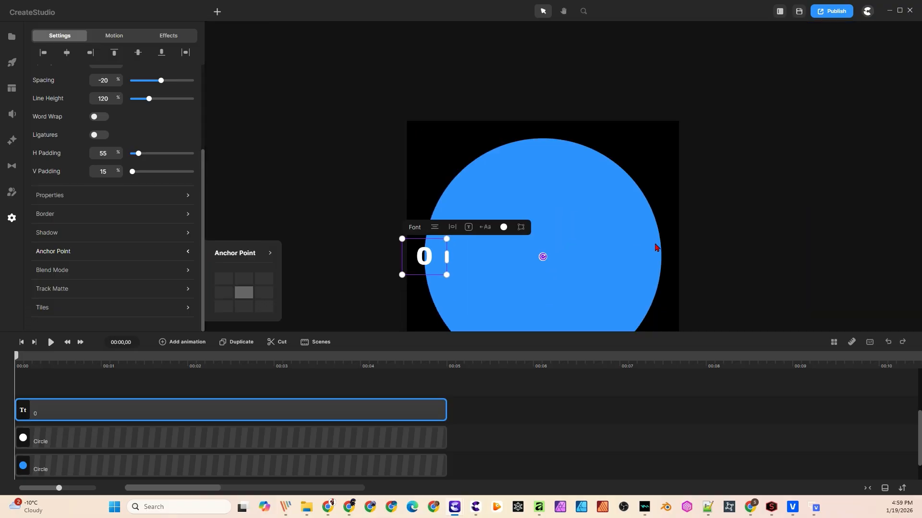
{"action": "left_click", "coordinate": [720, 238]}
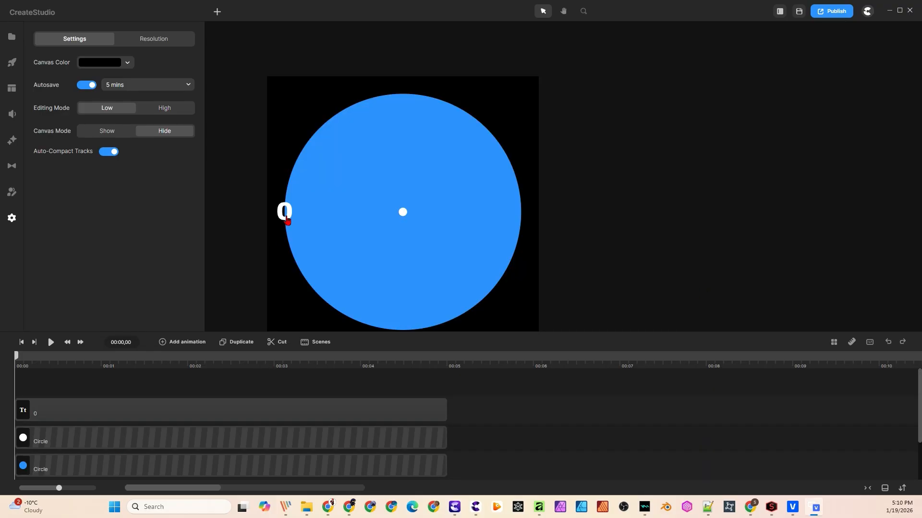
Duplicate the 0 and set the copy's rotation to -180° so it sits on the opposite edge of the circle.
{"action": "left_click", "coordinate": [287, 220]}
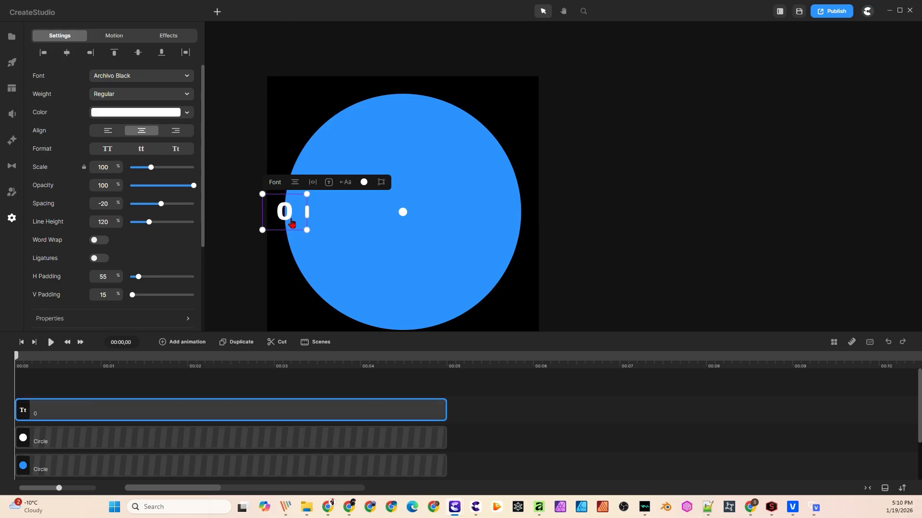
{"action": "left_click", "coordinate": [238, 342]}
{"action": "scroll", "coordinate": [139, 192], "scroll_direction": "down", "scroll_amount": 3}
{"action": "left_click", "coordinate": [120, 195]}
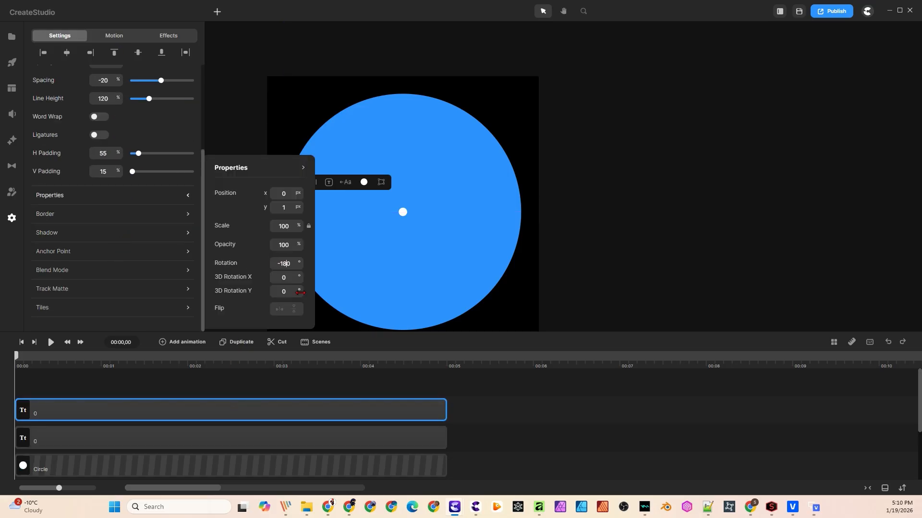
{"action": "left_click", "coordinate": [536, 273]}
Duplicate the 0 on the circle's left edge, set the copy's rotation to 90° and change its text to 5.
{"action": "left_click", "coordinate": [289, 216]}
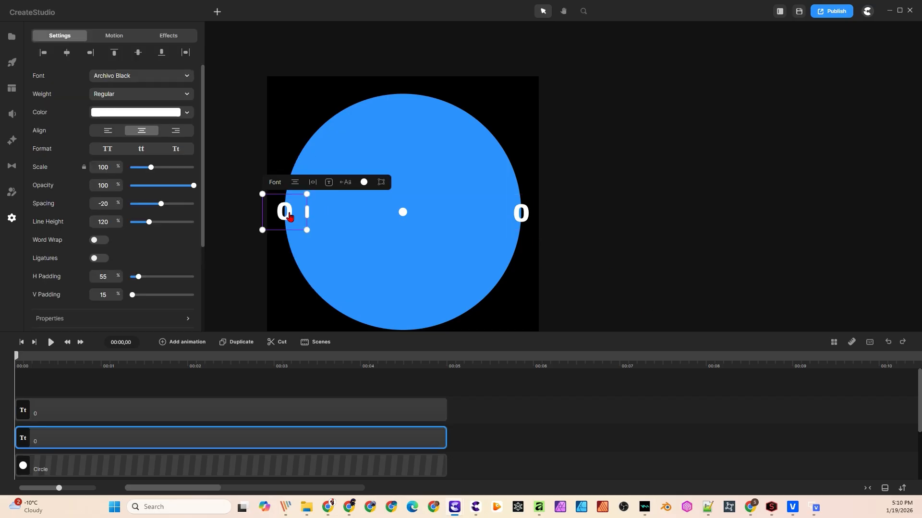
{"action": "right_click", "coordinate": [196, 436]}
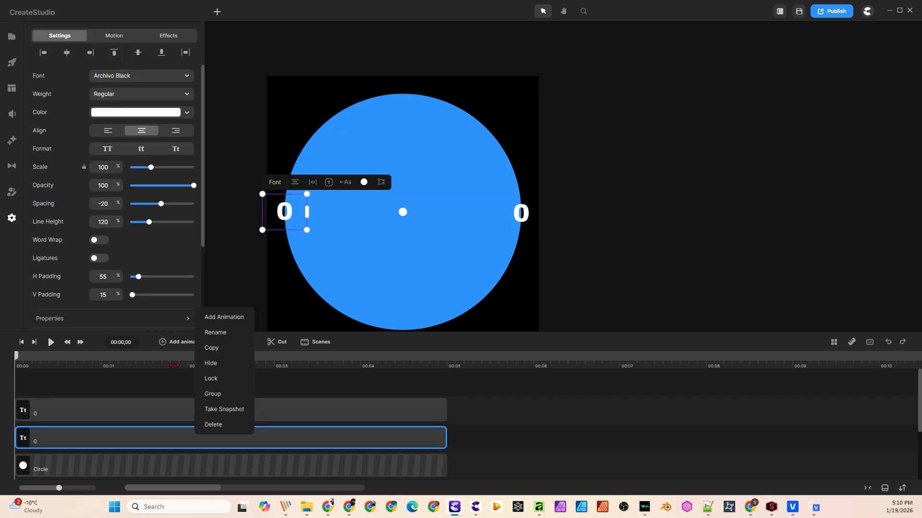
{"action": "left_click", "coordinate": [238, 348]}
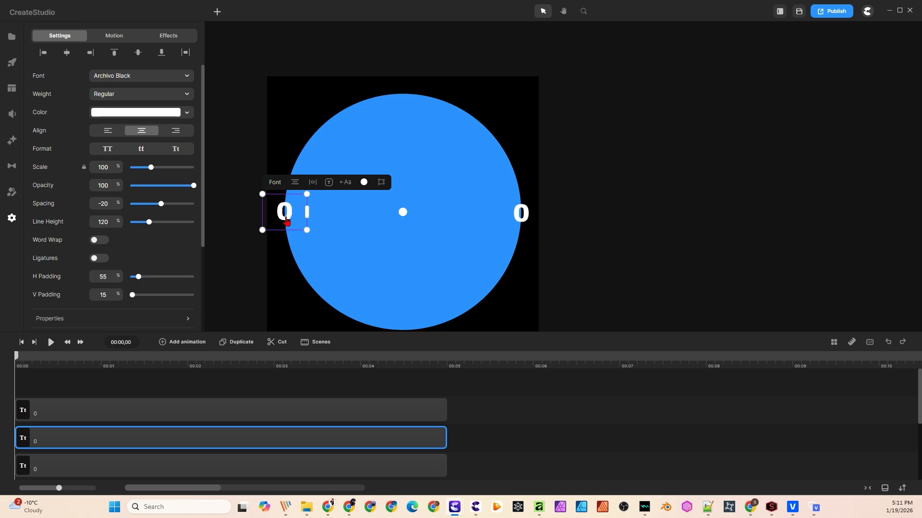
{"action": "scroll", "coordinate": [91, 280], "scroll_direction": "down", "scroll_amount": 2}
{"action": "left_click", "coordinate": [96, 239]}
{"action": "type", "text": "90"}
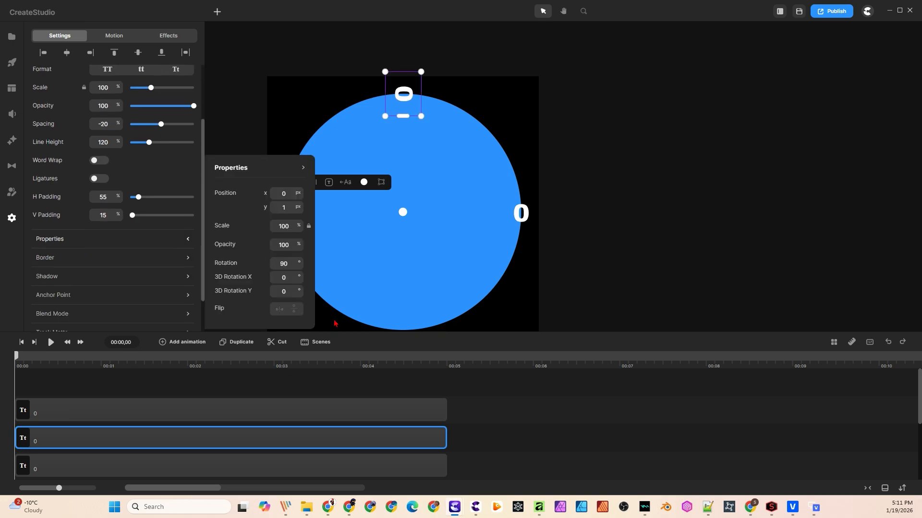
{"action": "type", "text": "5"}
{"action": "key", "text": "Return"}
{"action": "key", "text": "BackSpace"}
Duplicate the 5 at the circle's top and rotate the copy to the circle's bottom edge.
{"action": "left_click", "coordinate": [68, 475]}
{"action": "right_click", "coordinate": [99, 438]}
{"action": "left_click", "coordinate": [238, 343]}
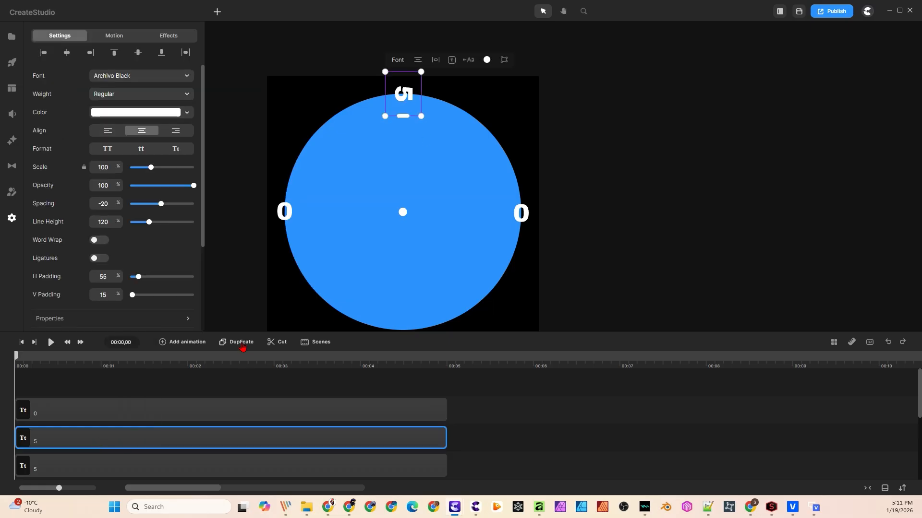
{"action": "scroll", "coordinate": [84, 228], "scroll_direction": "down", "scroll_amount": 3}
{"action": "left_click", "coordinate": [99, 196]}
{"action": "left_click_drag", "start_coordinate": [279, 263], "coordinate": [286, 264]}
{"action": "key", "text": "Return"}
{"action": "left_click", "coordinate": [475, 313]}
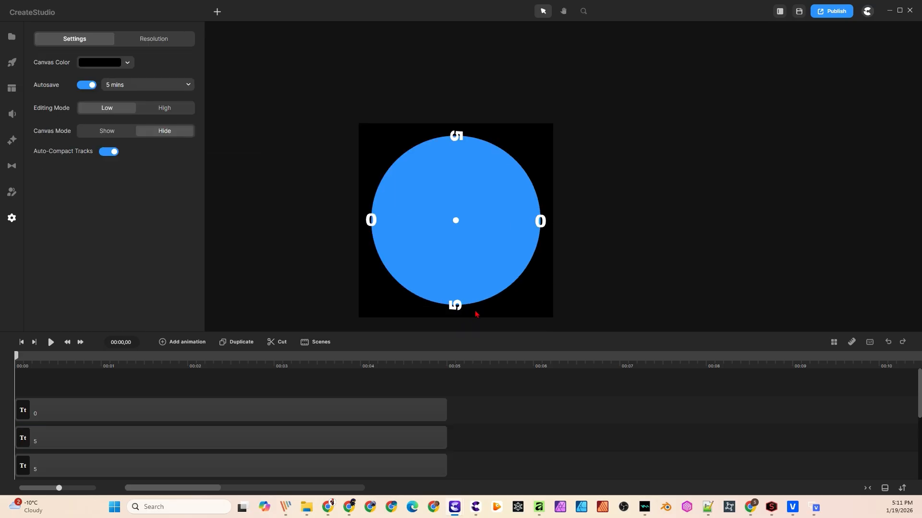
Duplicate the 0 on the circle's left edge, set the copy's rotation to 18° and change its text to 1.
{"action": "left_click", "coordinate": [341, 187]}
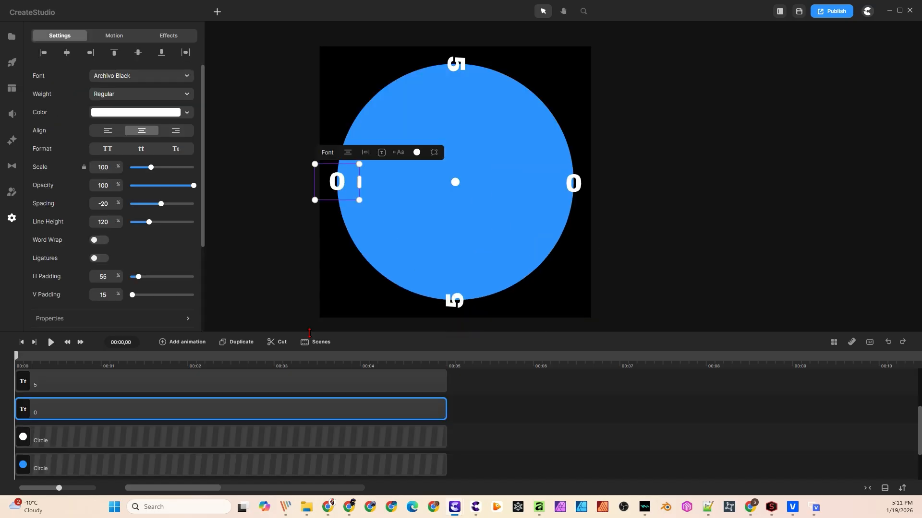
{"action": "left_click", "coordinate": [242, 343]}
{"action": "scroll", "coordinate": [81, 235], "scroll_direction": "down", "scroll_amount": 3}
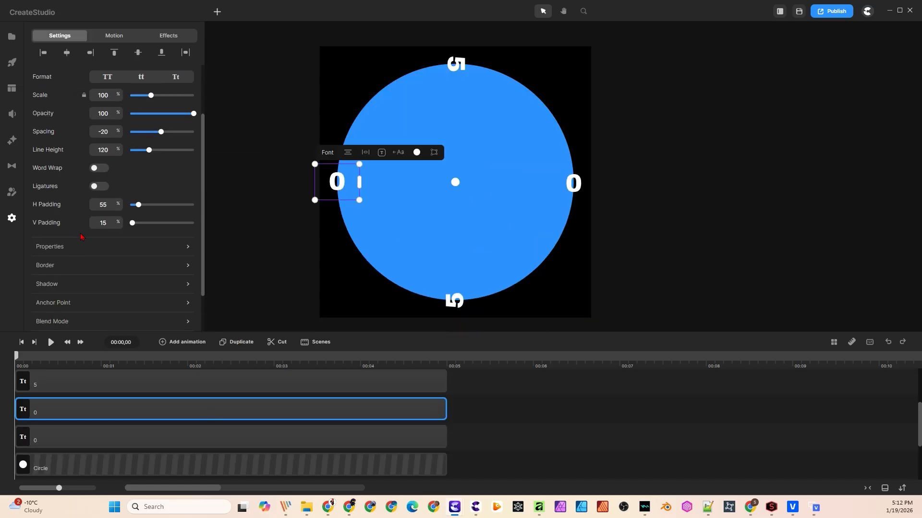
{"action": "left_click", "coordinate": [64, 240]}
{"action": "key", "text": "Return"}
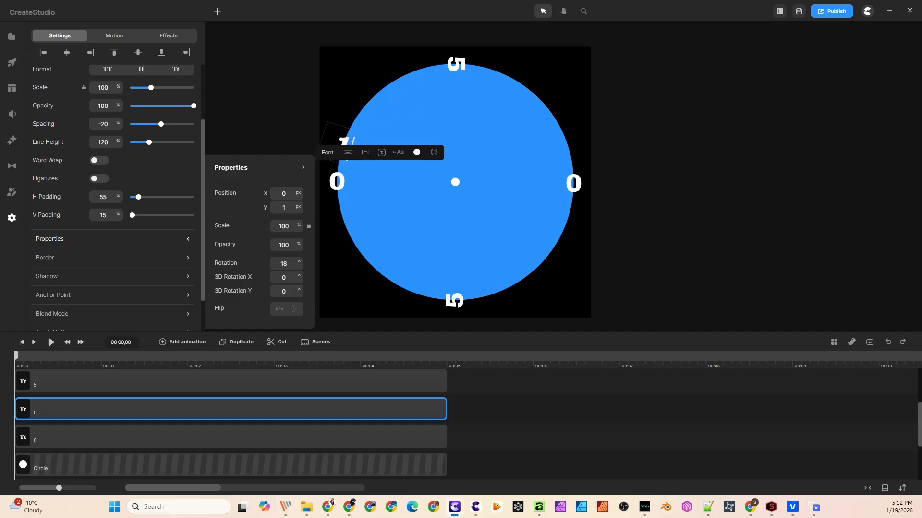
Duplicate the 0 on the circle's left edge, set the copy's rotation to 36° and change its text to 2.
{"action": "left_click", "coordinate": [343, 193]}
{"action": "left_click", "coordinate": [239, 343]}
{"action": "left_click", "coordinate": [77, 239]}
{"action": "double_click", "coordinate": [287, 263]}
{"action": "type", "text": "36"}
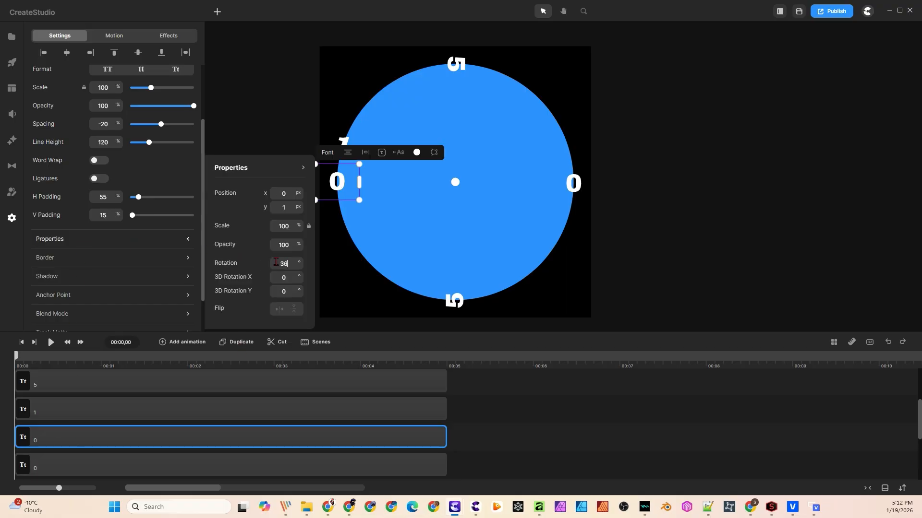
{"action": "key", "text": "Return"}
{"action": "double_click", "coordinate": [360, 113]}
{"action": "key", "text": "BackSpace"}
{"action": "type", "text": "2"}
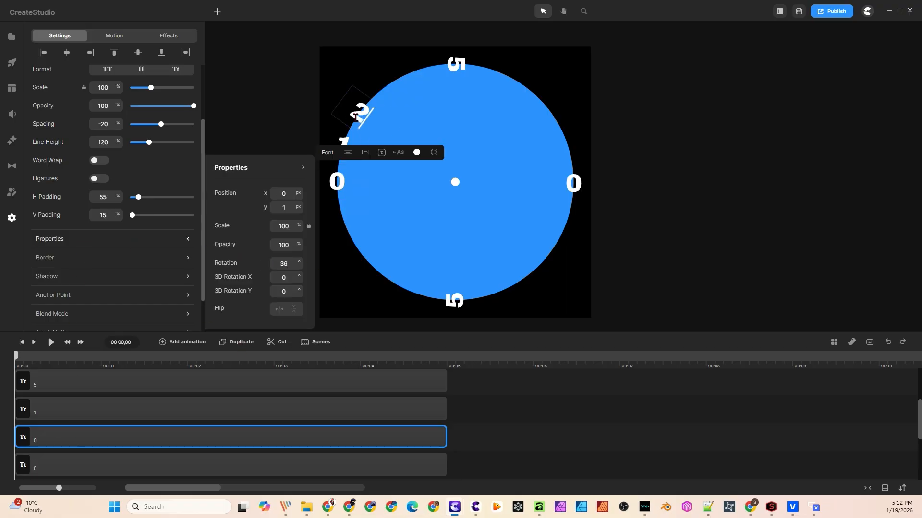
Duplicate the 0 on the circle's left edge, set the copy's rotation to 54° and change its text to 3.
{"action": "left_click", "coordinate": [335, 193]}
{"action": "left_click", "coordinate": [244, 346]}
{"action": "left_click", "coordinate": [78, 242]}
{"action": "left_click", "coordinate": [272, 263]}
{"action": "type", "text": "54"}
{"action": "key", "text": "Return"}
{"action": "double_click", "coordinate": [384, 86]}
{"action": "key", "text": "ctrl+z"}
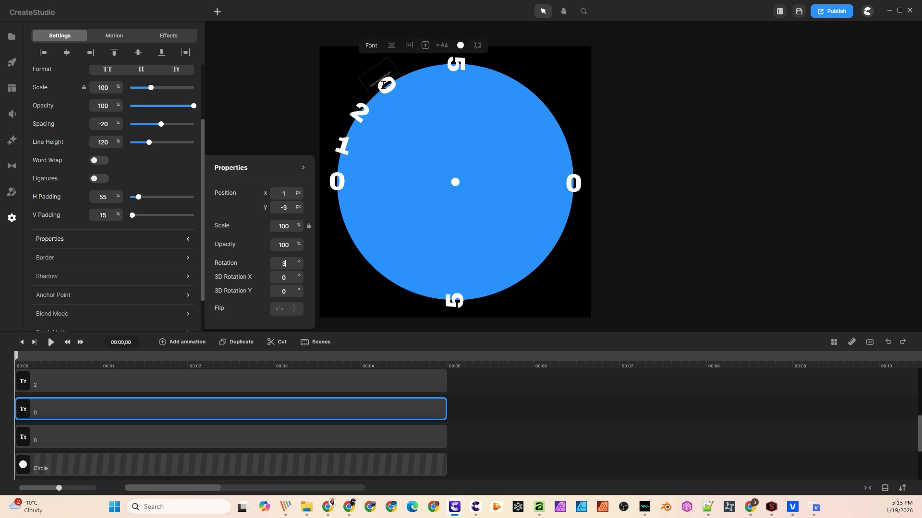
{"action": "left_click", "coordinate": [397, 146]}
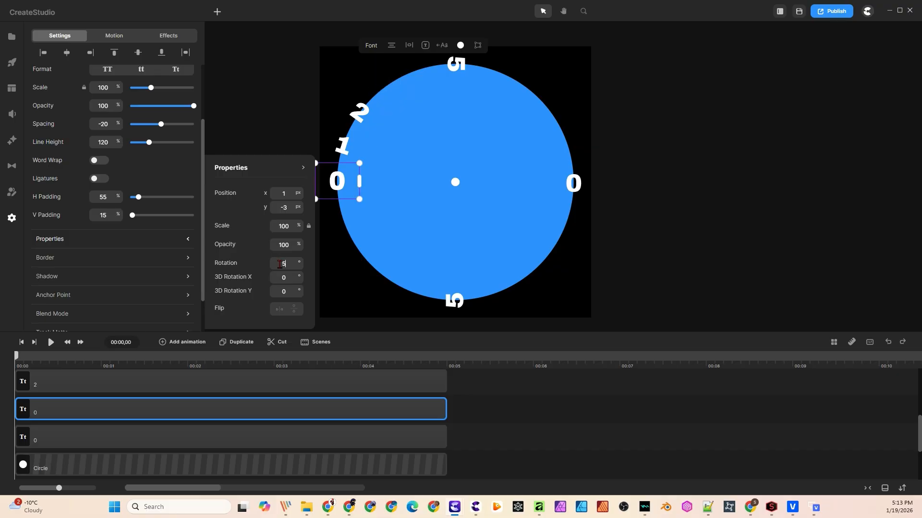
{"action": "double_click", "coordinate": [387, 86]}
{"action": "type", "text": "3"}
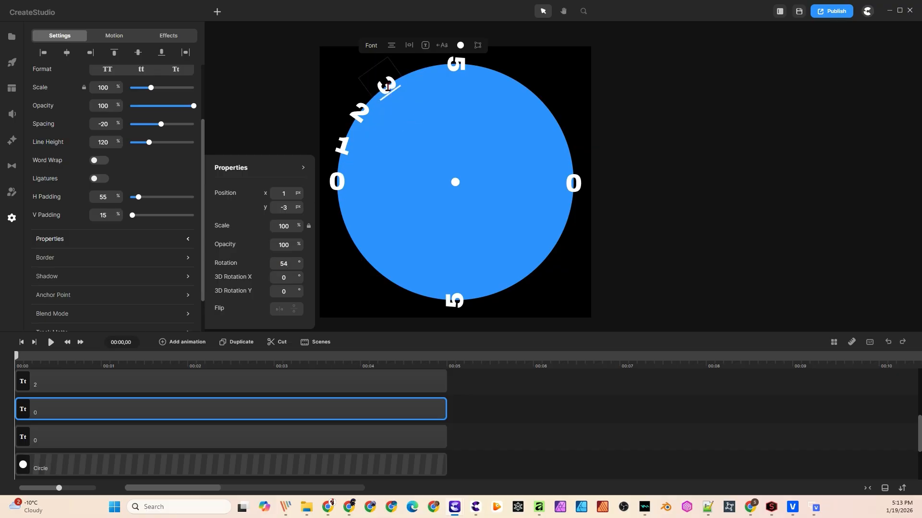
{"action": "left_click", "coordinate": [483, 413]}
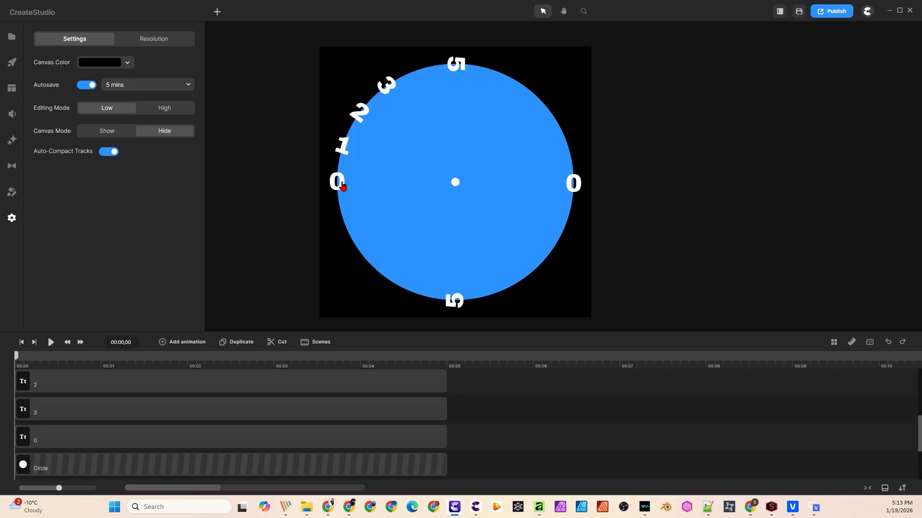
Duplicate the 3 on the circle's edge, set the copy's rotation to 72° and change its text to 4.
{"action": "left_click", "coordinate": [387, 93]}
{"action": "left_click", "coordinate": [236, 341]}
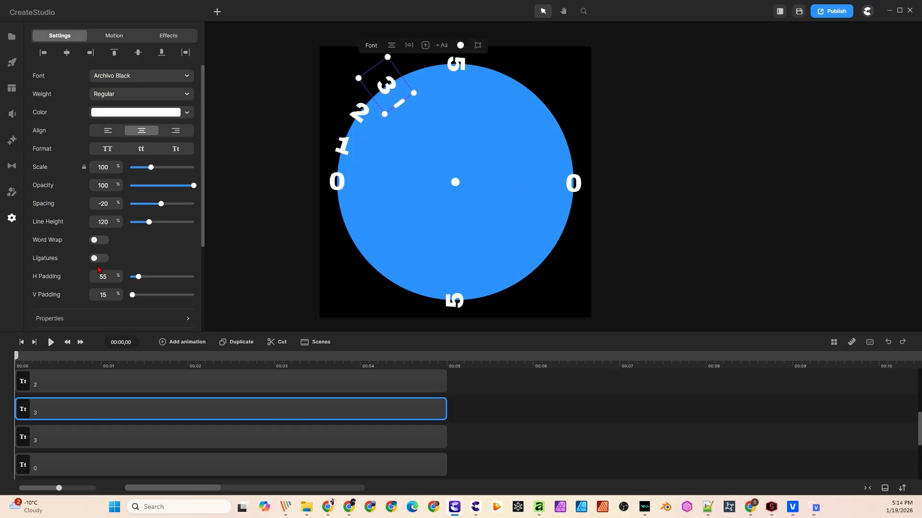
{"action": "scroll", "coordinate": [134, 227], "scroll_direction": "down", "scroll_amount": 3}
{"action": "left_click", "coordinate": [134, 223]}
{"action": "type", "text": "+18"}
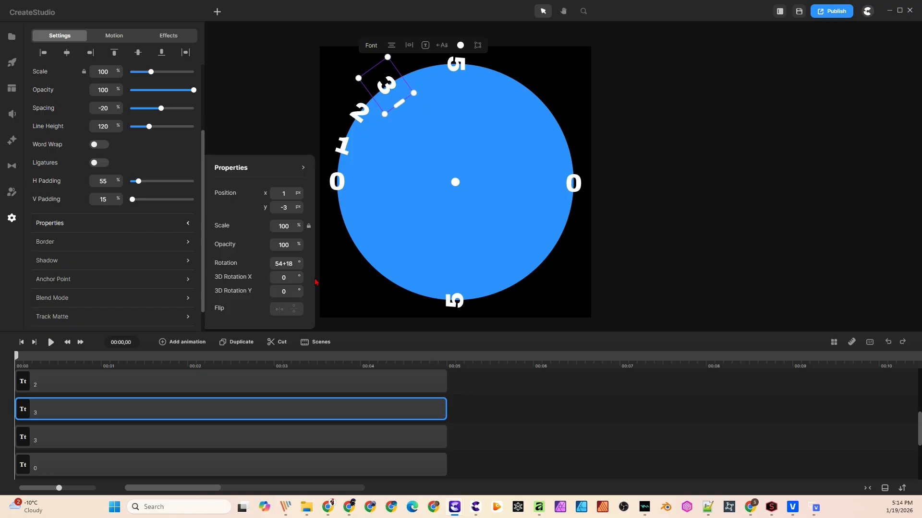
{"action": "key", "text": "Return"}
{"action": "left_click_drag", "start_coordinate": [288, 264], "coordinate": [276, 263]}
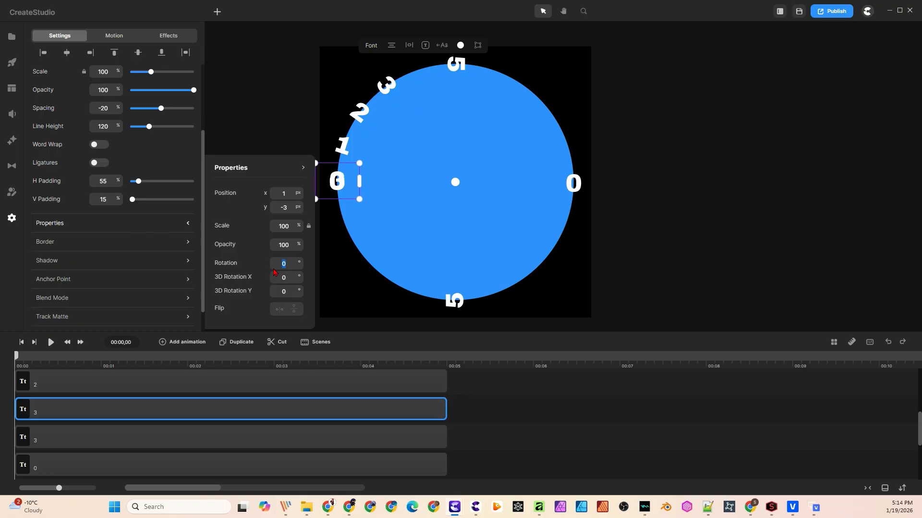
{"action": "type", "text": "72"}
{"action": "key", "text": "BackSpace"}
{"action": "type", "text": "4"}
{"action": "left_click", "coordinate": [336, 86]}
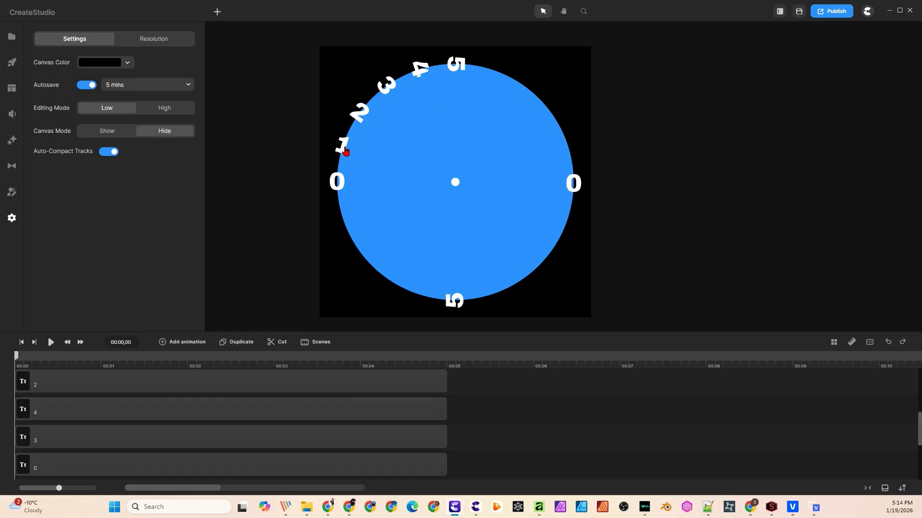
Duplicate the 5 at the circle's top, set the copy's rotation to 108° and change its text to 6.
{"action": "left_click", "coordinate": [454, 68]}
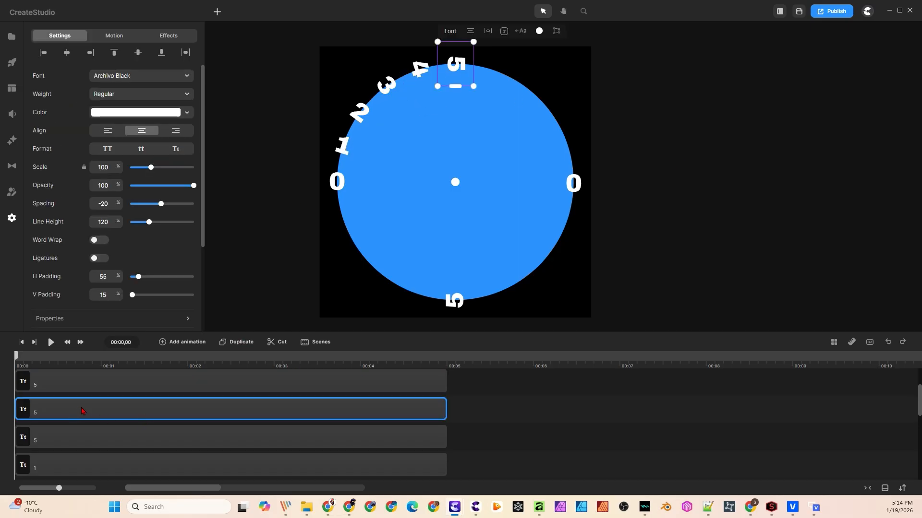
{"action": "scroll", "coordinate": [116, 216], "scroll_direction": "down", "scroll_amount": 3}
{"action": "left_click", "coordinate": [117, 244]}
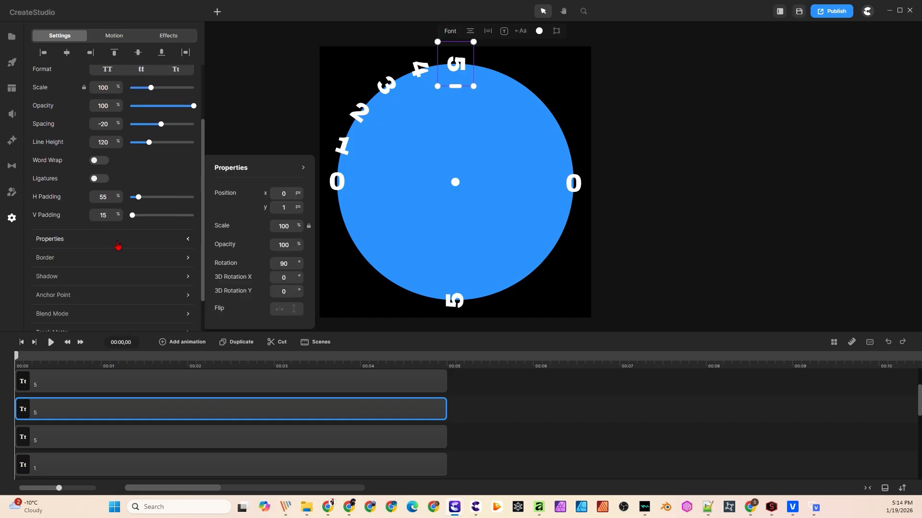
{"action": "left_click_drag", "start_coordinate": [289, 264], "coordinate": [260, 264]}
{"action": "type", "text": "108"}
{"action": "key", "text": "Return"}
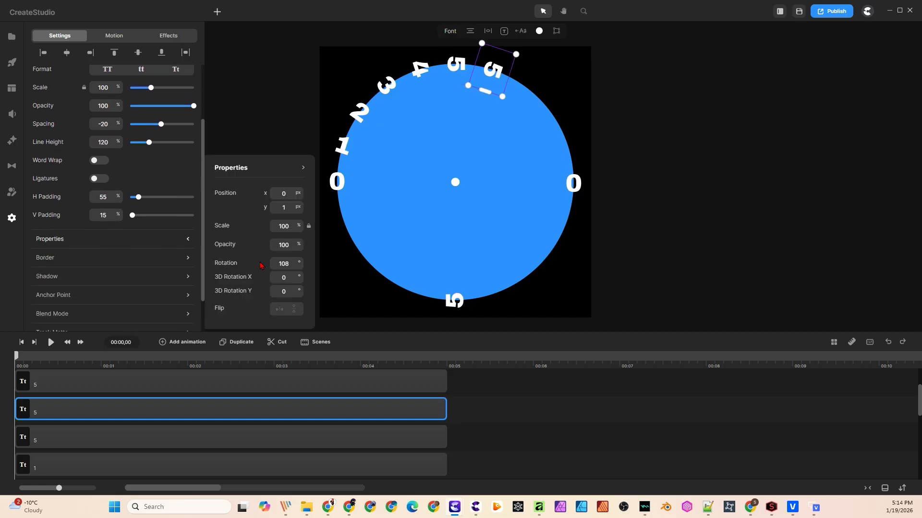
{"action": "double_click", "coordinate": [498, 71]}
{"action": "key", "text": "BackSpace"}
{"action": "type", "text": "6"}
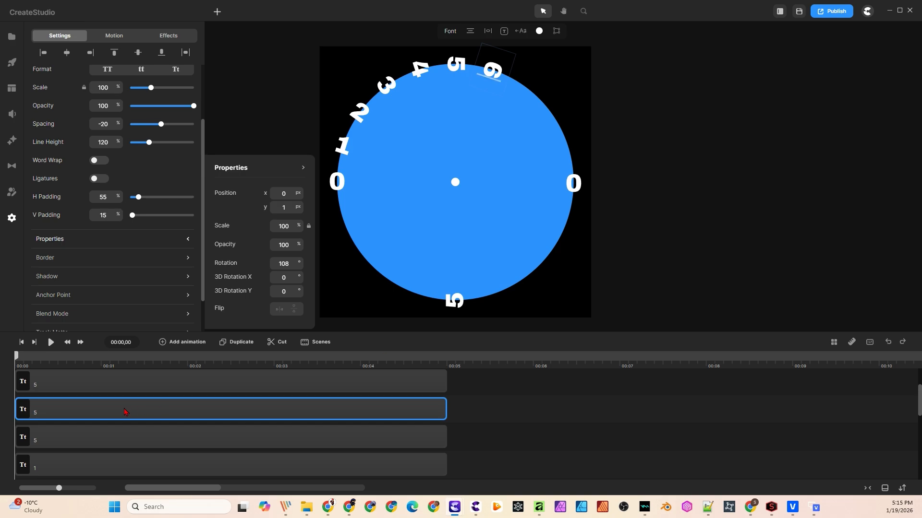
Duplicate the 6 on the circle's upper edge, set the copy's rotation to 126° and change its text to 7.
{"action": "left_click", "coordinate": [139, 417]}
{"action": "left_click", "coordinate": [84, 239]}
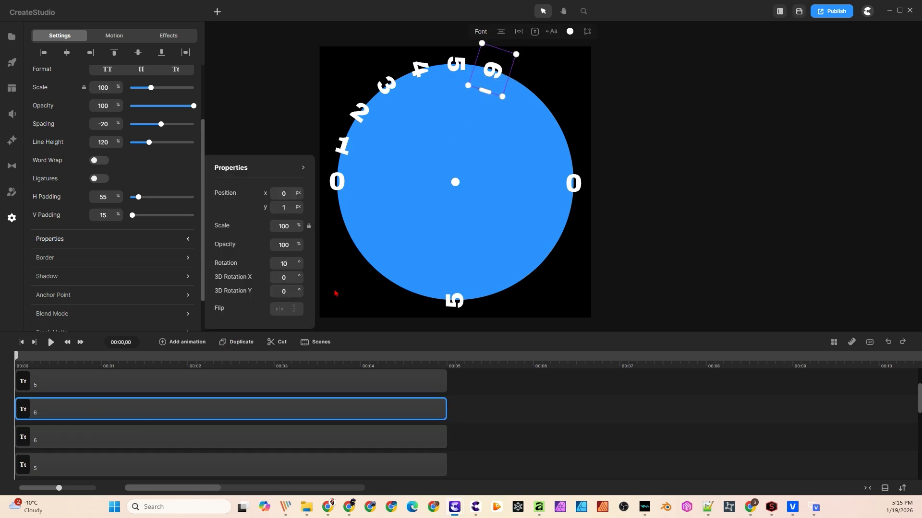
{"action": "type", "text": "116"}
{"action": "key", "text": "Return"}
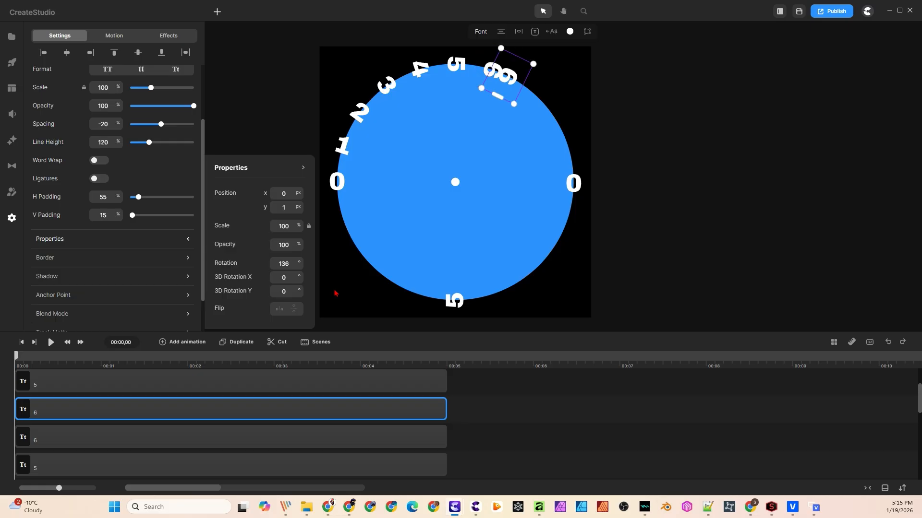
{"action": "key", "text": "Return"}
{"action": "left_click_drag", "start_coordinate": [538, 135], "coordinate": [527, 123]}
{"action": "left_click", "coordinate": [283, 264]}
{"action": "type", "text": "126"}
{"action": "left_click", "coordinate": [52, 430]}
{"action": "double_click", "coordinate": [522, 97]}
{"action": "type", "text": "7"}
Duplicate the 7 on the circle's upper right edge, set the copy's rotation to 144° and change its text to 8.
{"action": "right_click", "coordinate": [57, 414]}
{"action": "left_click", "coordinate": [238, 342]}
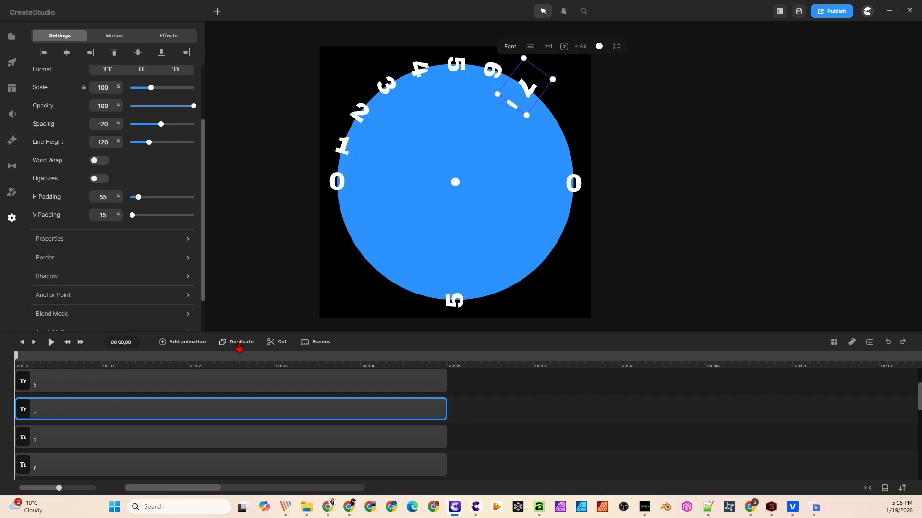
{"action": "left_click", "coordinate": [50, 238]}
{"action": "left_click", "coordinate": [297, 267]}
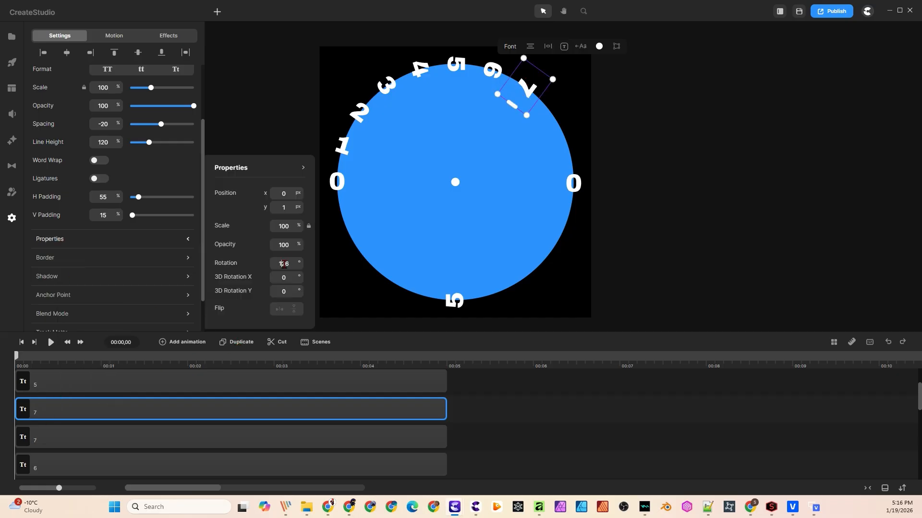
{"action": "type", "text": "114"}
{"action": "key", "text": "Return"}
{"action": "double_click", "coordinate": [559, 120]}
{"action": "key", "text": "BackSpace"}
{"action": "type", "text": "8"}
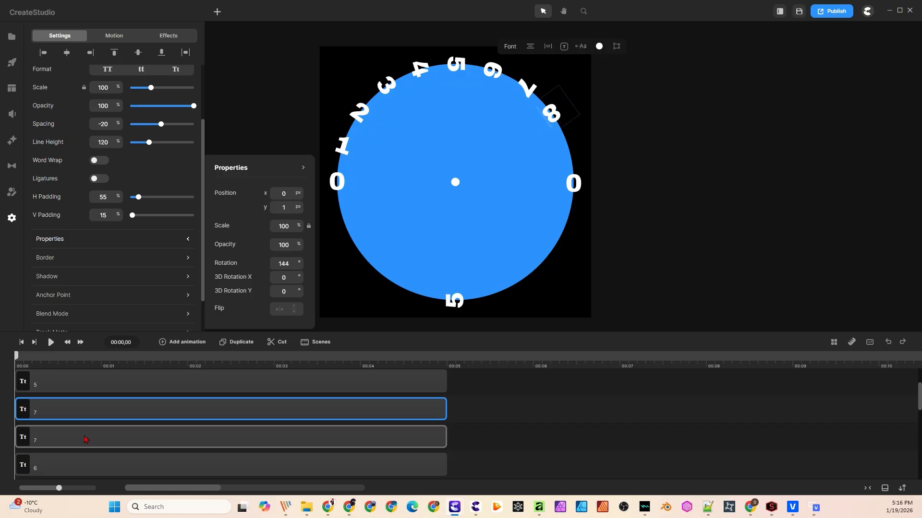
Duplicate the 8 on the circle's upper right edge, set the copy's rotation to 162° and change its text to 9.
{"action": "left_click", "coordinate": [62, 244]}
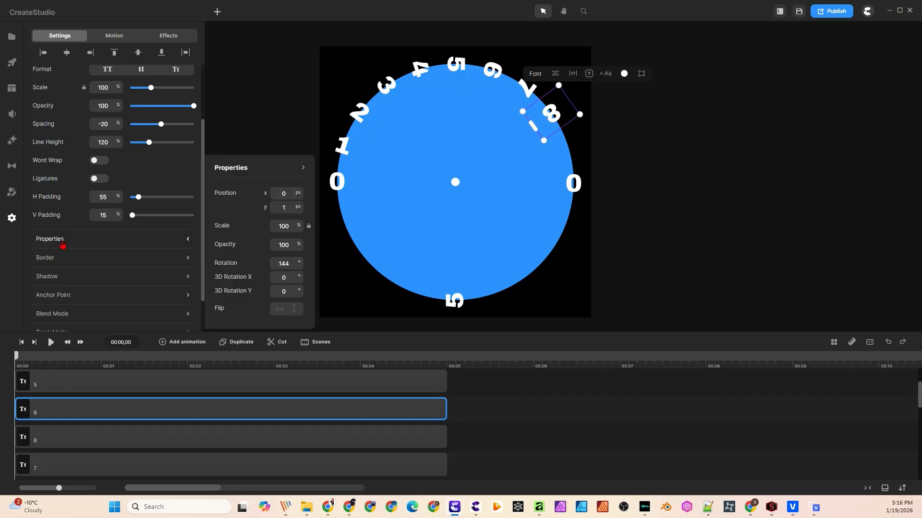
{"action": "double_click", "coordinate": [283, 264]}
{"action": "type", "text": "162"}
{"action": "key", "text": "Return"}
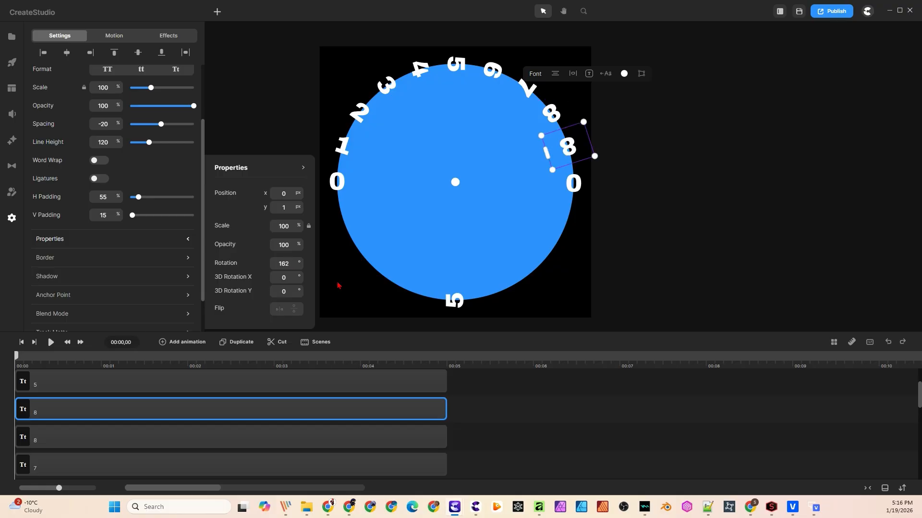
{"action": "double_click", "coordinate": [575, 151]}
{"action": "type", "text": "9"}
{"action": "key", "text": "BackSpace"}
{"action": "key", "text": "Delete"}
{"action": "type", "text": "6"}
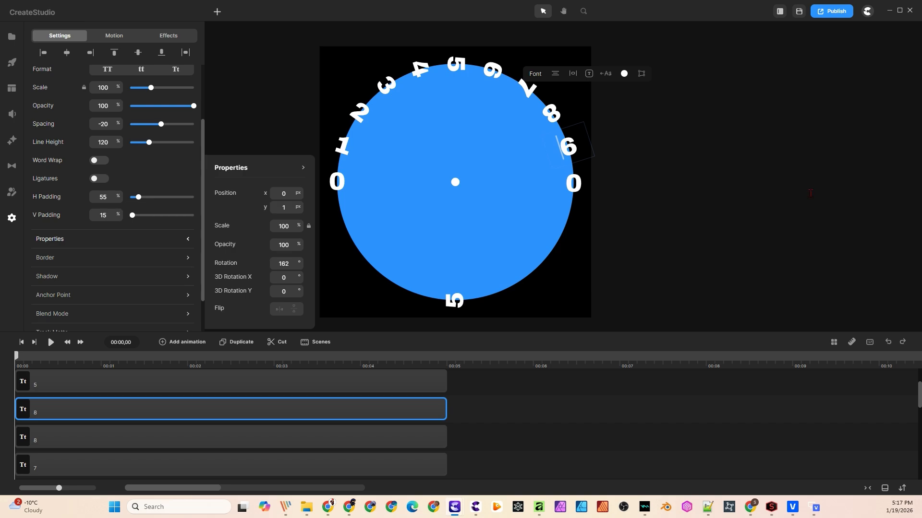
{"action": "left_click", "coordinate": [652, 193]}
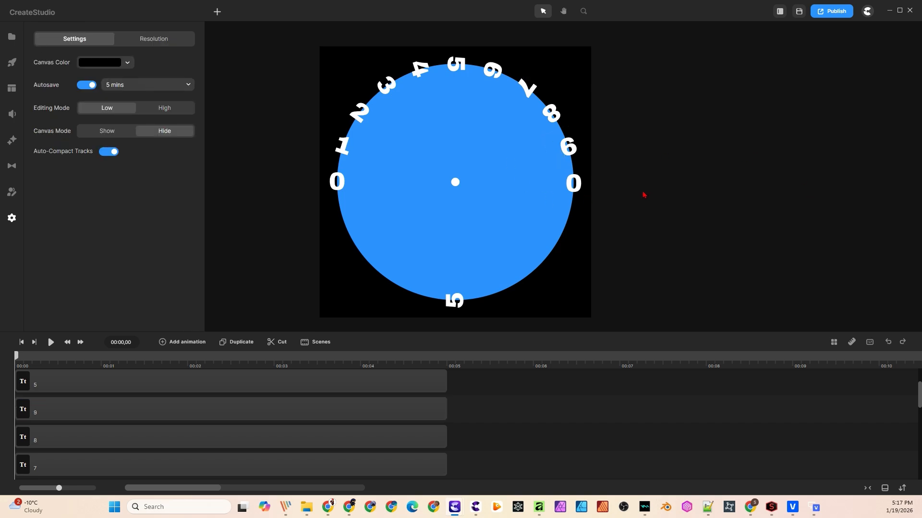
Duplicate the 0 on the circle's right edge, set the copy's rotation to -162° and change its text to 1.
{"action": "left_click", "coordinate": [577, 192]}
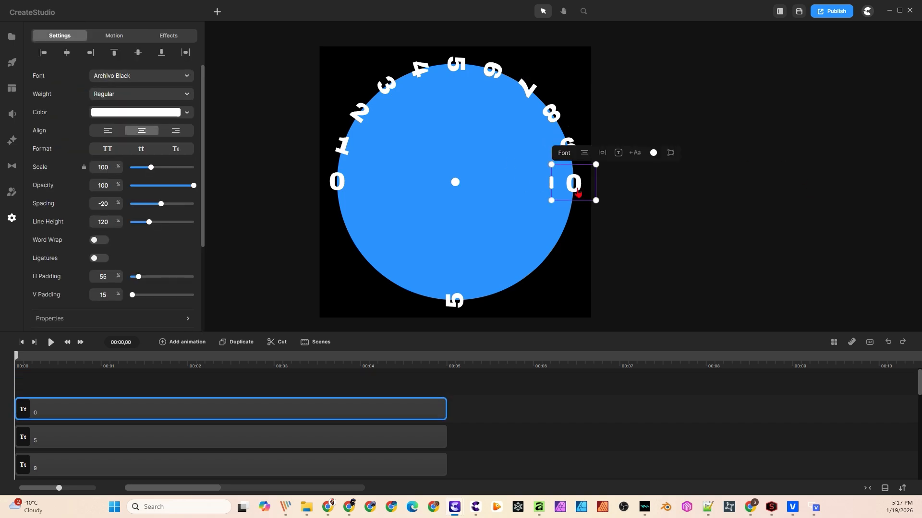
{"action": "scroll", "coordinate": [110, 276], "scroll_direction": "down", "scroll_amount": 2}
{"action": "left_click", "coordinate": [123, 259]}
{"action": "double_click", "coordinate": [283, 264]}
{"action": "type", "text": "162"}
{"action": "key", "text": "Return"}
{"action": "double_click", "coordinate": [572, 228]}
{"action": "key", "text": "BackSpace"}
{"action": "type", "text": "1"}
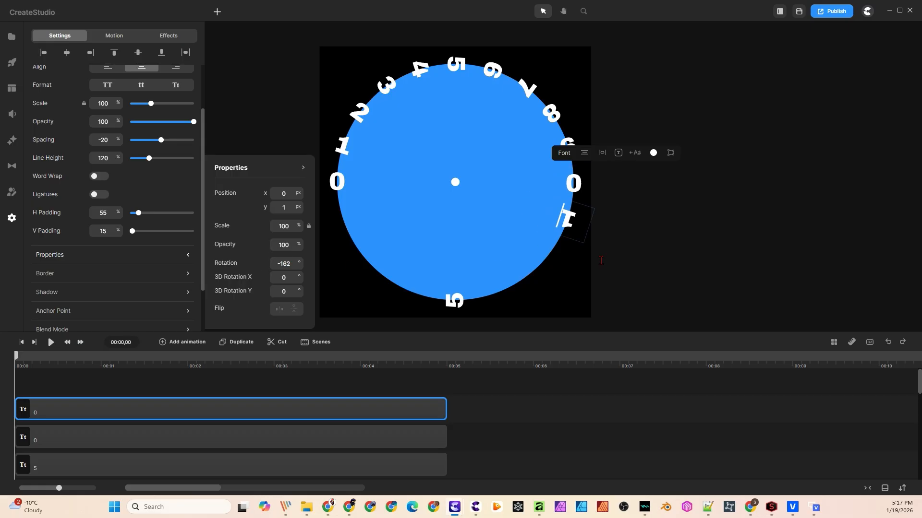
Duplicate the 1 below the right-hand 0, set the copy's rotation to -144° and change its text to 2.
{"action": "right_click", "coordinate": [86, 437]}
{"action": "left_click", "coordinate": [242, 347]}
{"action": "left_click", "coordinate": [50, 255]}
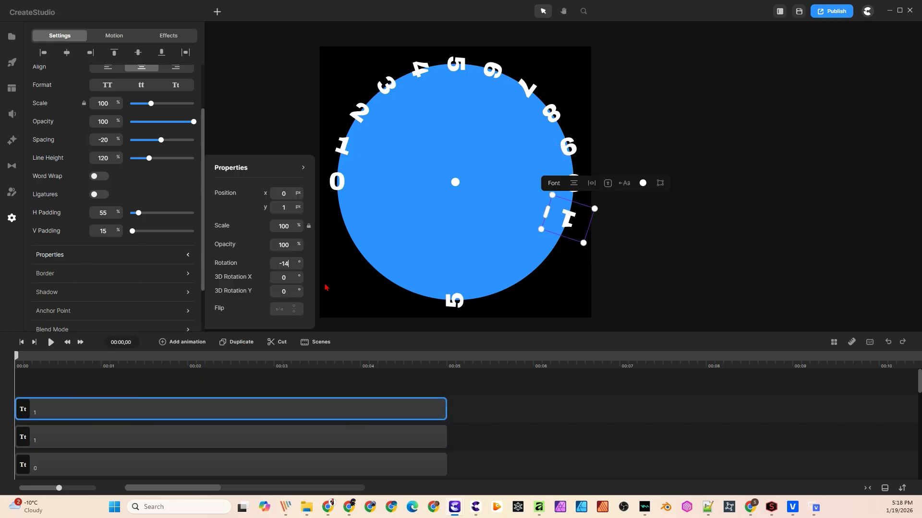
{"action": "left_click", "coordinate": [144, 425]}
{"action": "double_click", "coordinate": [557, 256]}
{"action": "key", "text": "BackSpace"}
{"action": "type", "text": "2"}
Duplicate the 2 on the circle's lower right edge, set the copy's rotation to -126° and change its text to 3.
{"action": "right_click", "coordinate": [101, 412]}
{"action": "left_click", "coordinate": [243, 346]}
{"action": "left_click", "coordinate": [104, 258]}
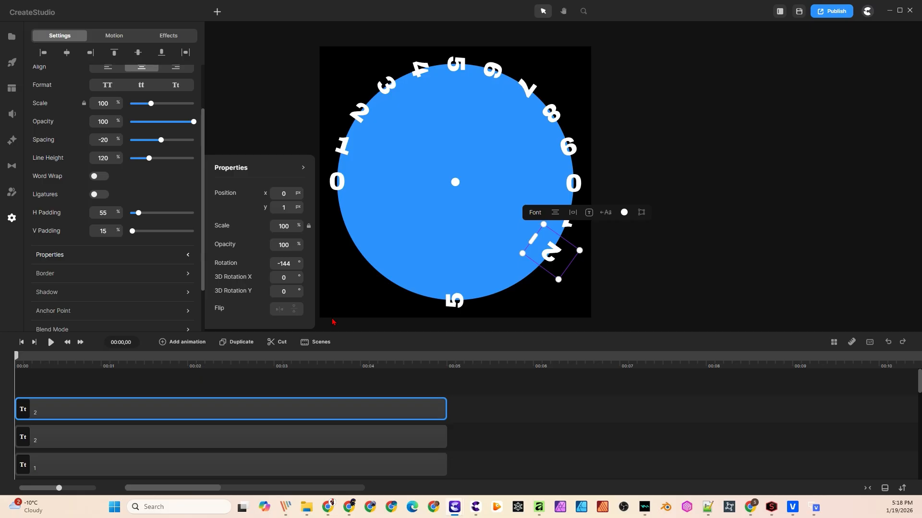
{"action": "left_click", "coordinate": [173, 436]}
{"action": "left_click", "coordinate": [169, 411]}
{"action": "double_click", "coordinate": [534, 287]}
{"action": "key", "text": "BackSpace"}
{"action": "type", "text": "3"}
Duplicate the 3 on the circle's lower right edge, set the copy's rotation to -108° and change its text to 4.
{"action": "right_click", "coordinate": [113, 409]}
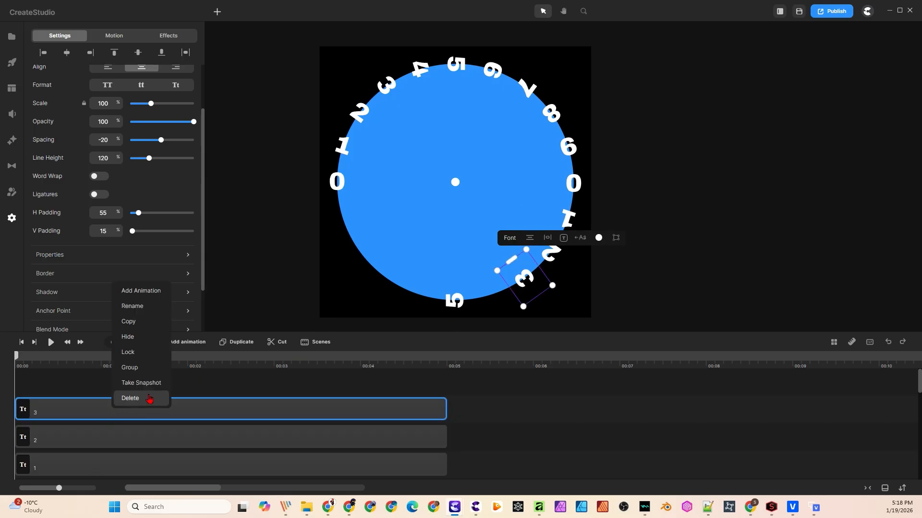
{"action": "left_click", "coordinate": [141, 323]}
{"action": "left_click", "coordinate": [248, 348]}
{"action": "left_click", "coordinate": [173, 255]}
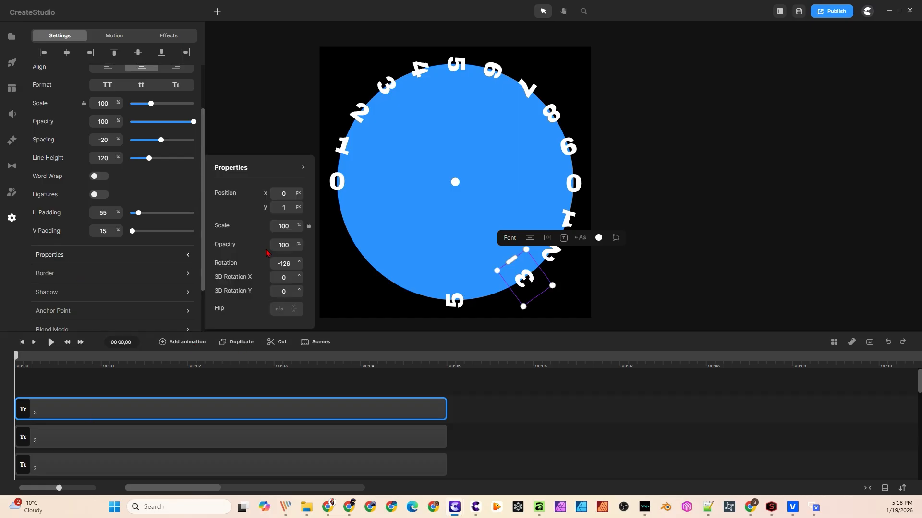
{"action": "type", "text": "-108"}
{"action": "key", "text": "Return"}
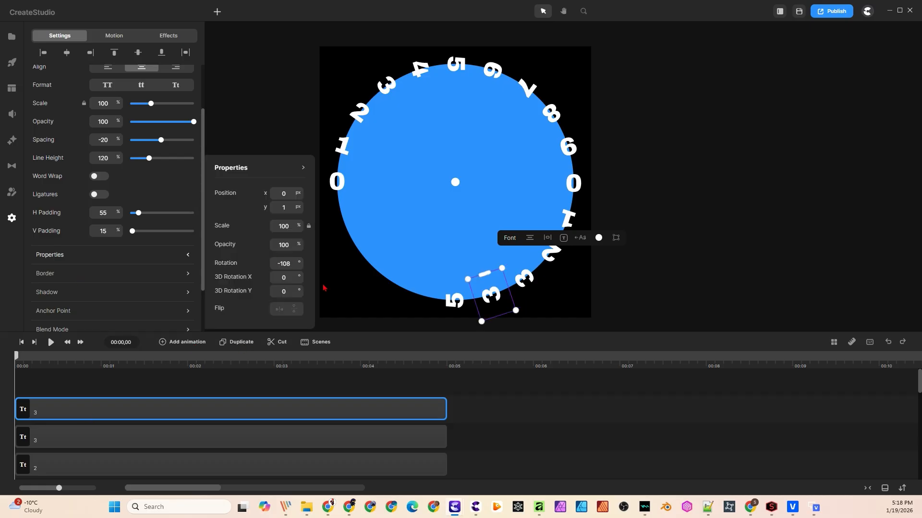
{"action": "double_click", "coordinate": [496, 308]}
{"action": "key", "text": "BackSpace"}
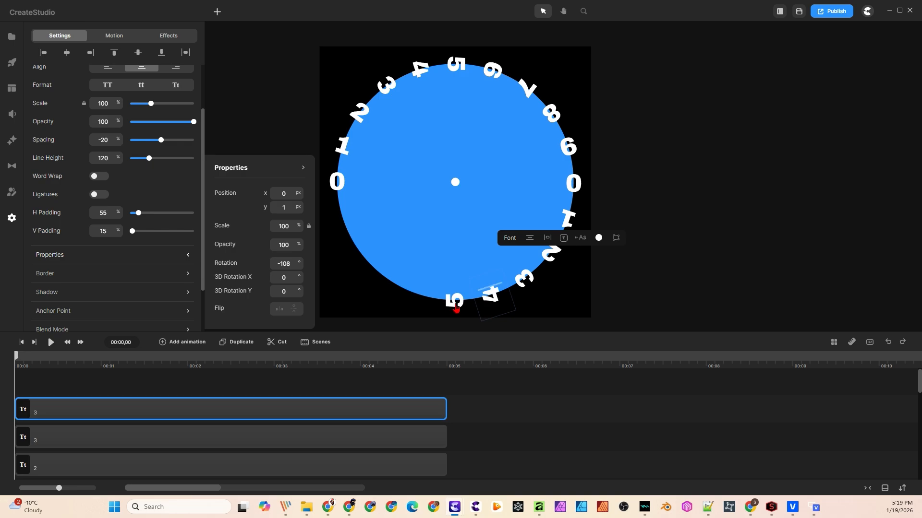
Duplicate the 5 at the circle's bottom, set the copy's rotation to -72° and change its text to 6.
{"action": "left_click", "coordinate": [455, 307]}
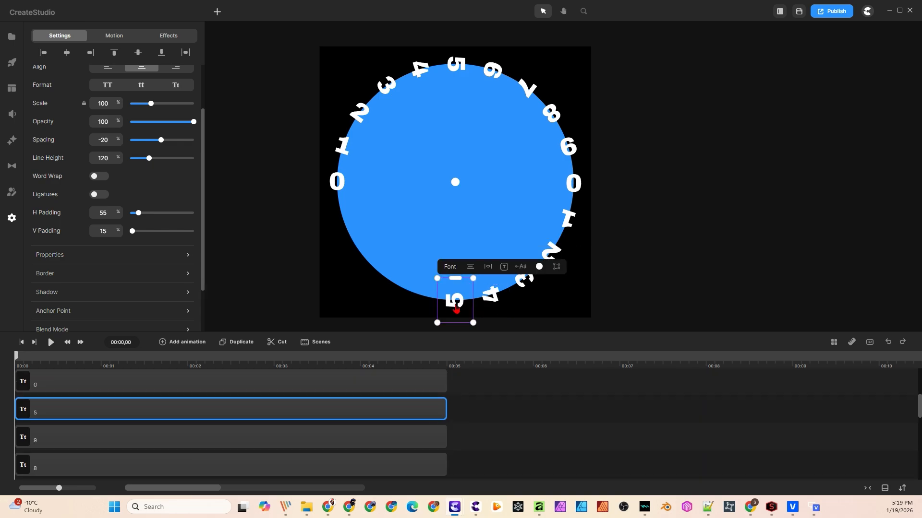
{"action": "left_click", "coordinate": [96, 255]}
{"action": "type", "text": "-18"}
{"action": "key", "text": "Return"}
{"action": "left_click", "coordinate": [91, 432]}
{"action": "left_click", "coordinate": [414, 302]}
{"action": "double_click", "coordinate": [414, 302]}
{"action": "type", "text": "9"}
Duplicate the 6 on the circle's lower edge, set the copy's rotation to -54° and change its text to 7.
{"action": "right_click", "coordinate": [120, 422]}
{"action": "left_click", "coordinate": [247, 349]}
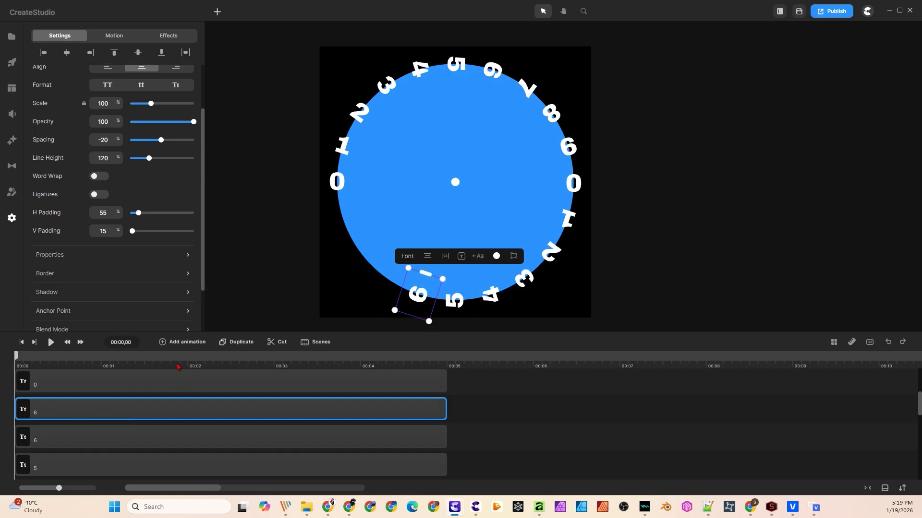
{"action": "left_click", "coordinate": [96, 255]}
{"action": "double_click", "coordinate": [284, 264]}
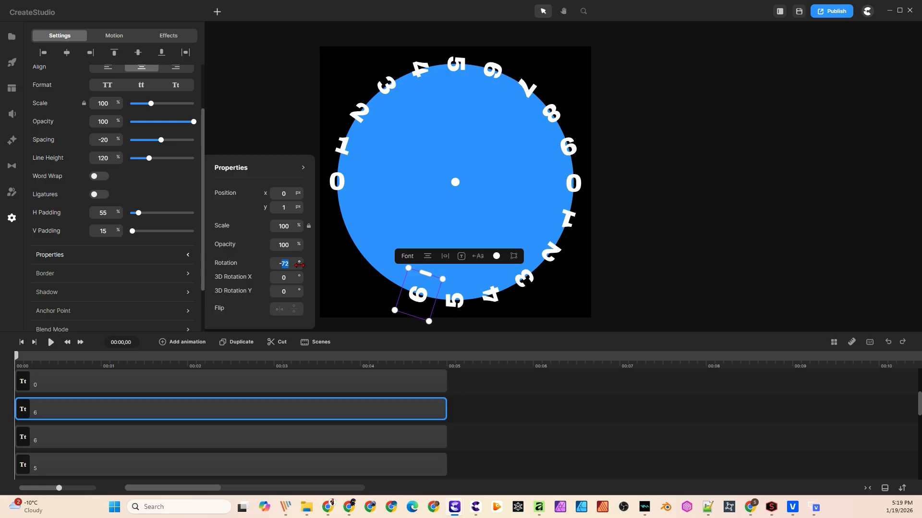
{"action": "type", "text": "54"}
{"action": "key", "text": "Return"}
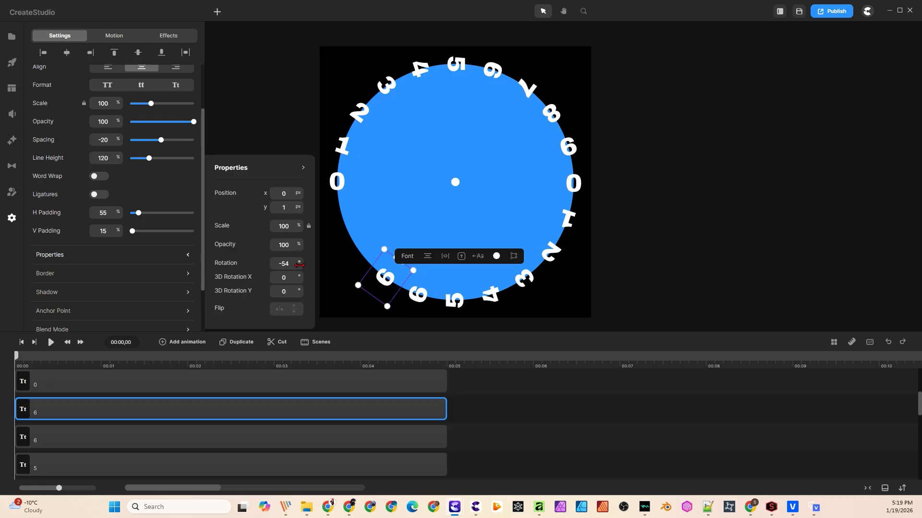
{"action": "type", "text": "7"}
Duplicate the 7 on the circle's lower left edge, set the copy's rotation to -36° and change its text to 8.
{"action": "right_click", "coordinate": [73, 411]}
{"action": "left_click", "coordinate": [235, 345]}
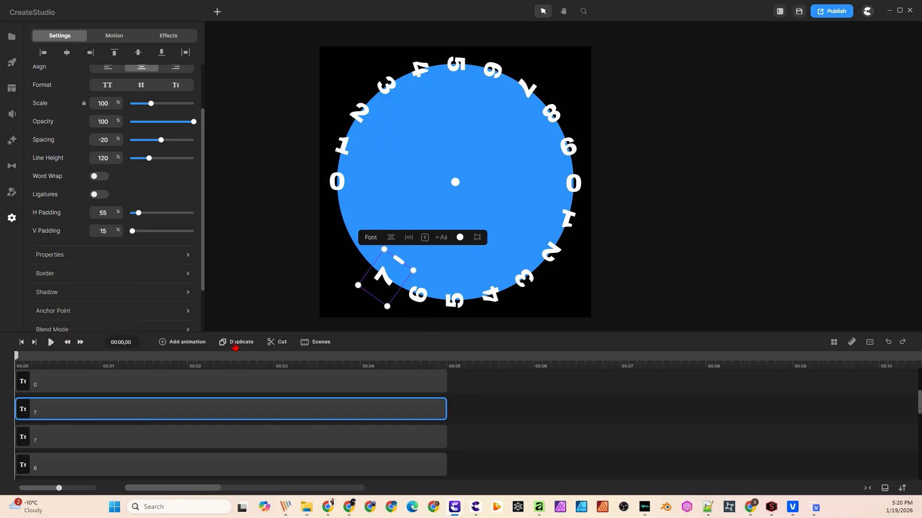
{"action": "left_click", "coordinate": [107, 257]}
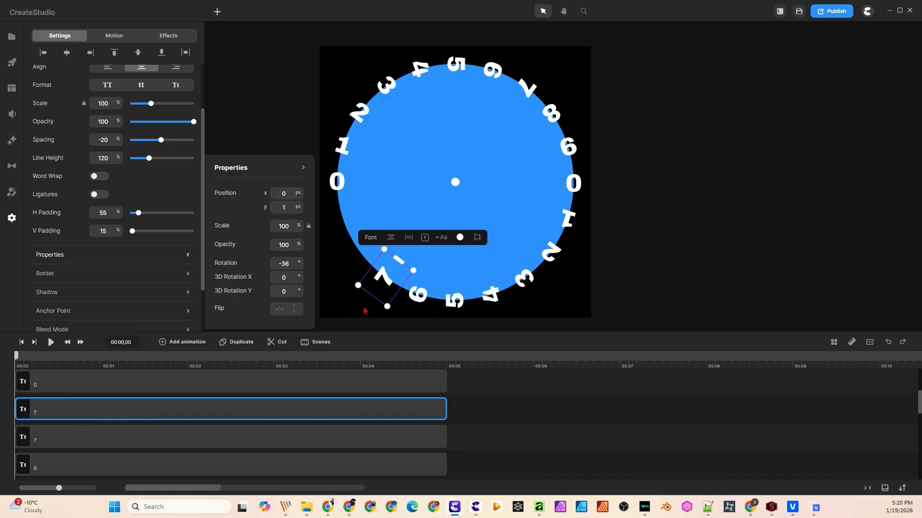
{"action": "left_click", "coordinate": [364, 310]}
{"action": "left_click", "coordinate": [355, 262]}
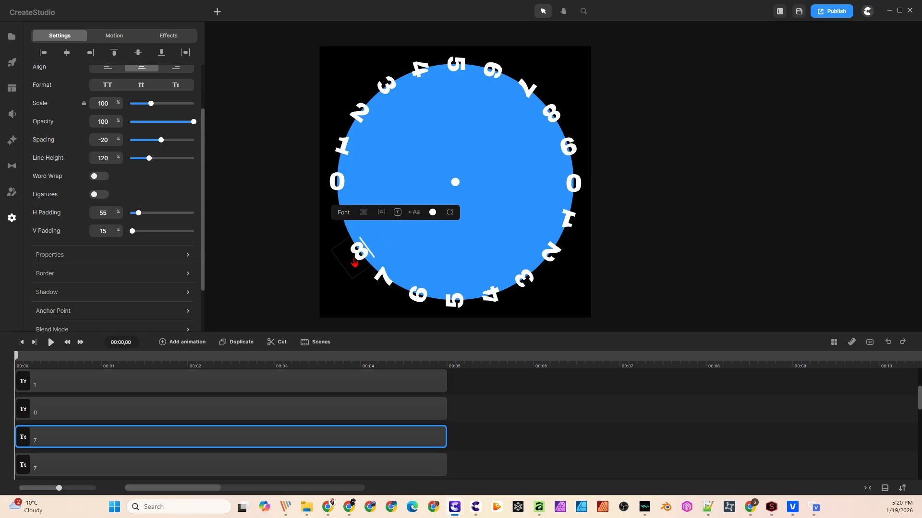
Duplicate the 8 on the circle's lower left edge, rotate the copy into the gap before the left-hand 0 and change its text to 9.
{"action": "scroll", "coordinate": [77, 384], "scroll_direction": "down", "scroll_amount": 1}
{"action": "right_click", "coordinate": [85, 414]}
{"action": "left_click", "coordinate": [236, 342]}
{"action": "left_click", "coordinate": [110, 256]}
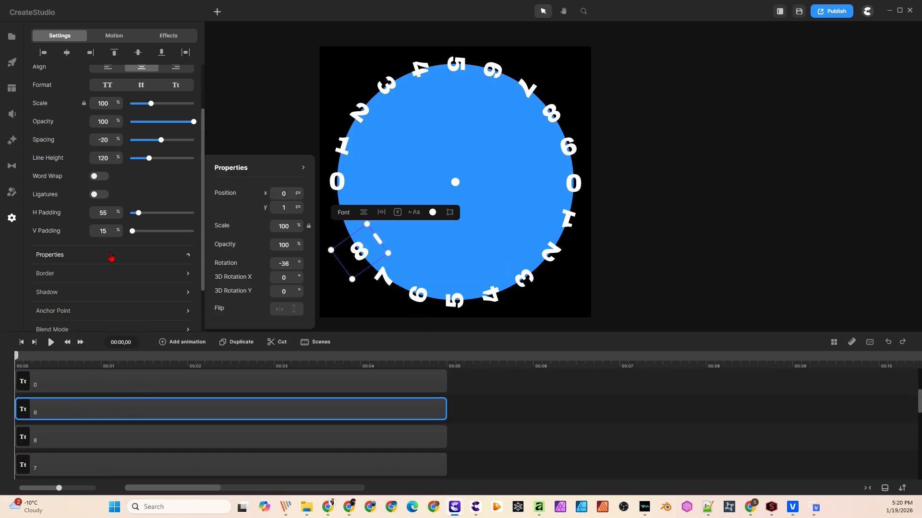
{"action": "left_click_drag", "start_coordinate": [346, 277], "coordinate": [331, 230]}
{"action": "type", "text": "9"}
{"action": "left_click", "coordinate": [679, 195]}
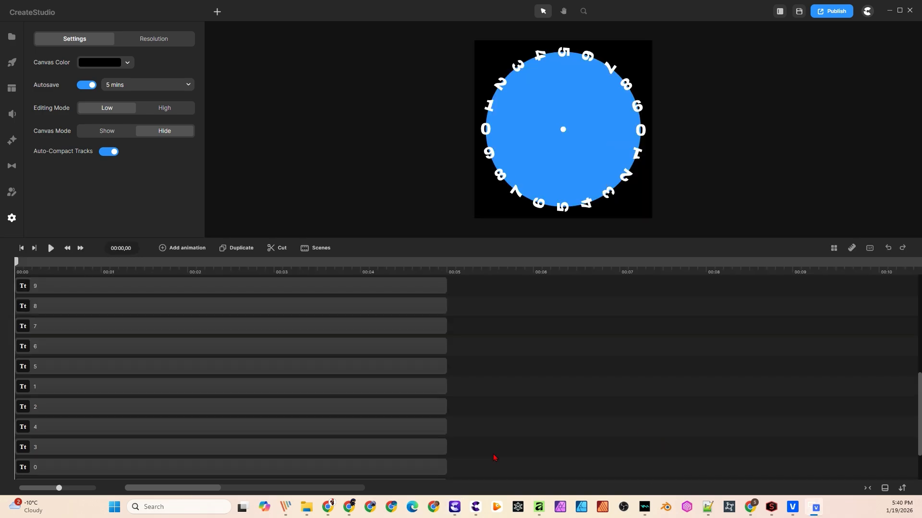
Group the ten number layers of the circle's upper half, and group the ten of the lower half separately.
{"action": "left_click_drag", "start_coordinate": [476, 469], "coordinate": [309, 283]}
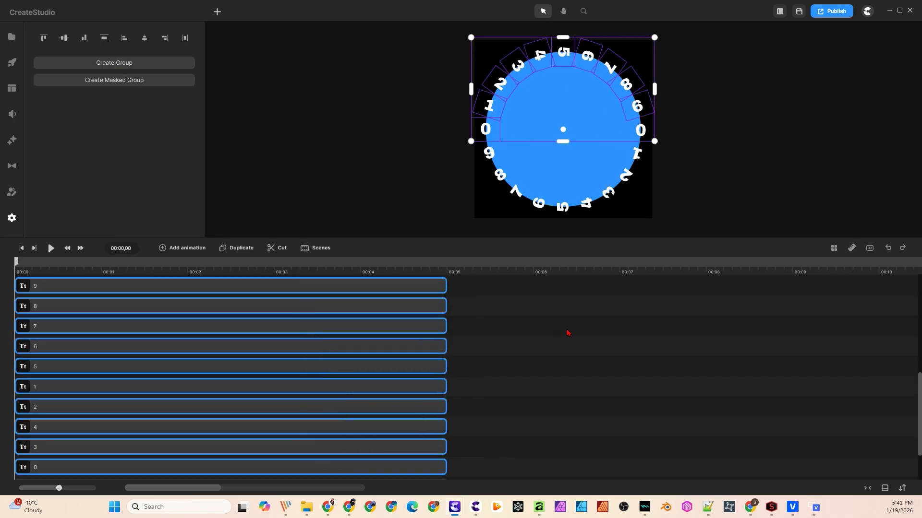
{"action": "right_click", "coordinate": [288, 310]}
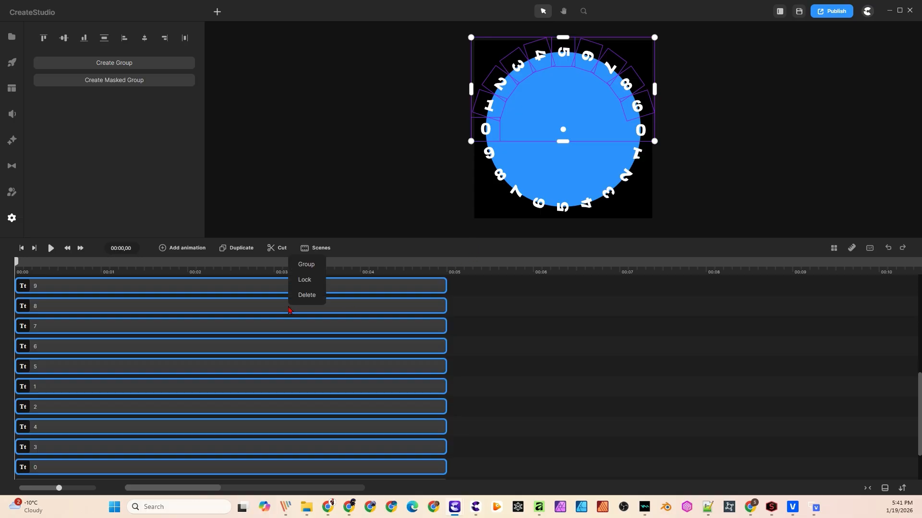
{"action": "left_click", "coordinate": [305, 264]}
{"action": "left_click_drag", "start_coordinate": [464, 392], "coordinate": [200, 82]}
{"action": "right_click", "coordinate": [281, 327]}
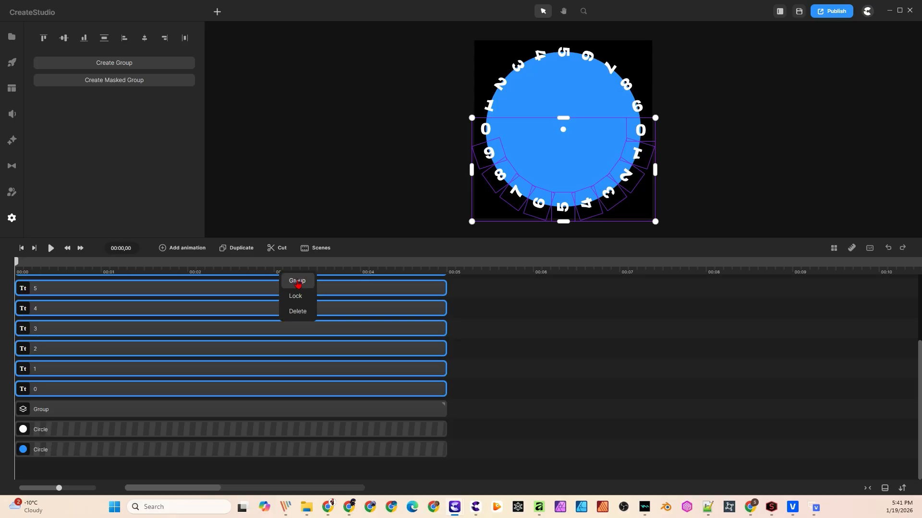
{"action": "left_click", "coordinate": [295, 281]}
Link all ten text properties of the upper-half number group to its 0 in the Easy Edit Properties.
{"action": "left_click", "coordinate": [200, 325]}
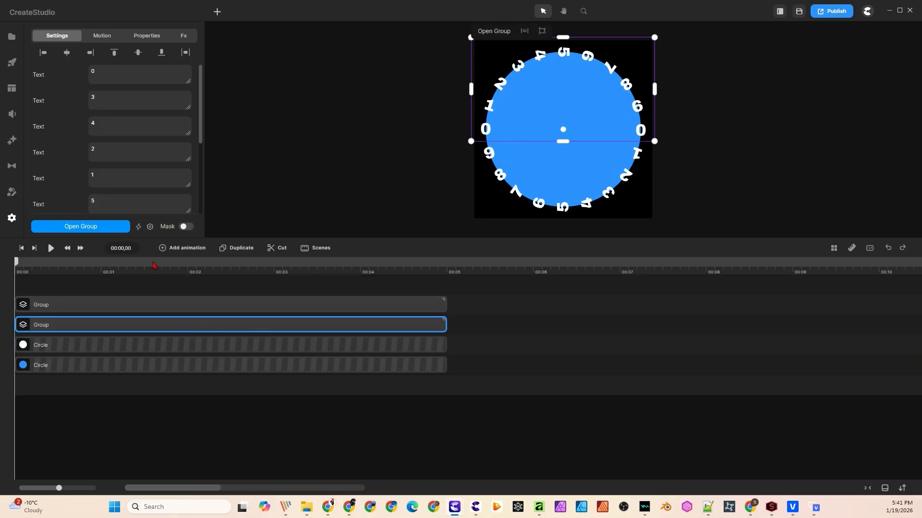
{"action": "left_click", "coordinate": [149, 227]}
{"action": "left_click", "coordinate": [398, 149]}
{"action": "left_click", "coordinate": [398, 166]}
{"action": "left_click", "coordinate": [398, 182]}
{"action": "left_click", "coordinate": [398, 200]}
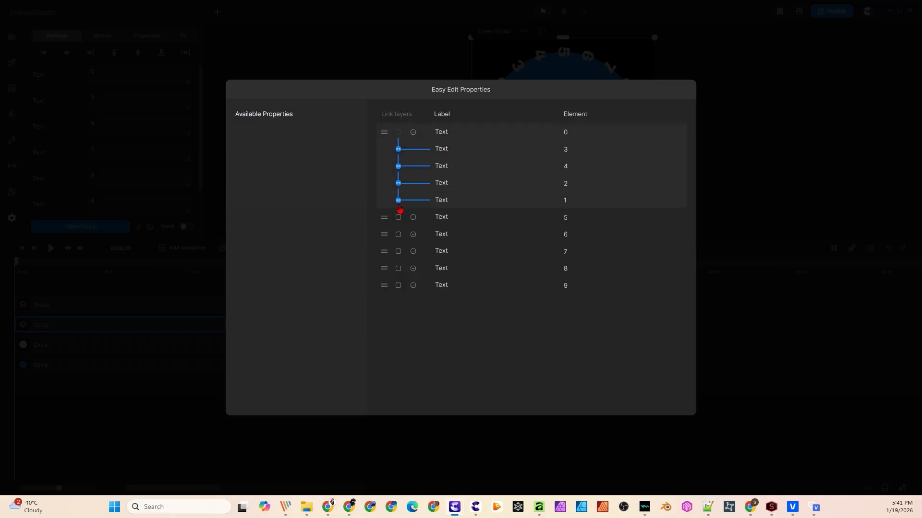
{"action": "left_click", "coordinate": [398, 217]}
{"action": "left_click", "coordinate": [398, 235]}
{"action": "left_click", "coordinate": [398, 251]}
{"action": "left_click", "coordinate": [399, 269]}
{"action": "left_click", "coordinate": [398, 286]}
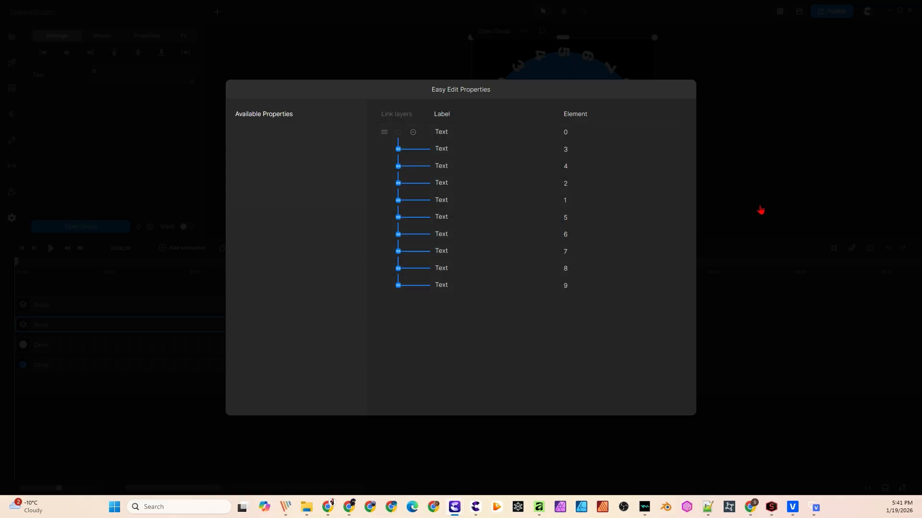
{"action": "left_click", "coordinate": [757, 201]}
Link all ten text properties of the lower-half number group to its 0 in the Easy Edit Properties.
{"action": "left_click", "coordinate": [358, 304]}
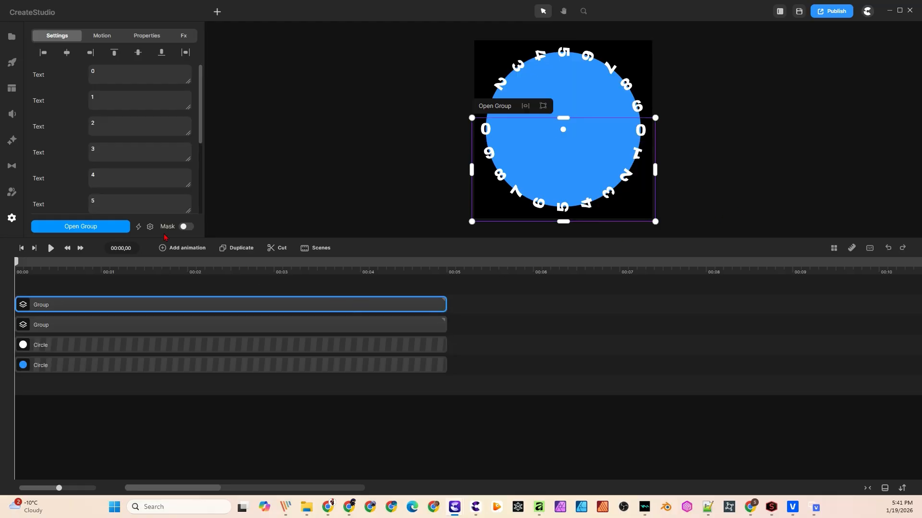
{"action": "left_click", "coordinate": [146, 227]}
{"action": "left_click", "coordinate": [398, 149]}
{"action": "left_click", "coordinate": [398, 166]}
{"action": "left_click", "coordinate": [398, 182]}
{"action": "left_click", "coordinate": [398, 200]}
{"action": "left_click", "coordinate": [398, 217]}
{"action": "left_click", "coordinate": [398, 234]}
{"action": "left_click", "coordinate": [398, 251]}
{"action": "left_click", "coordinate": [398, 269]}
{"action": "left_click", "coordinate": [398, 285]}
{"action": "left_click", "coordinate": [744, 248]}
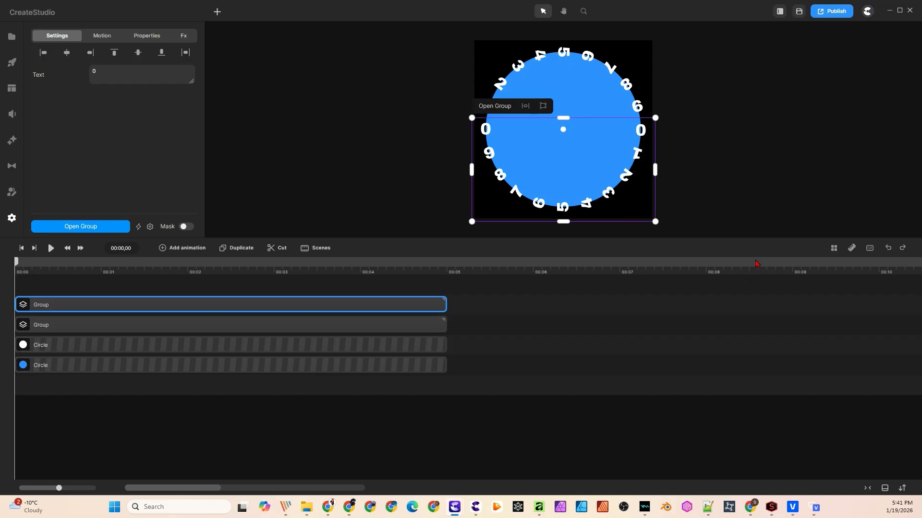
Set the linked text colour of the upper-half number group to the navy blue favourite.
{"action": "left_click", "coordinate": [191, 327]}
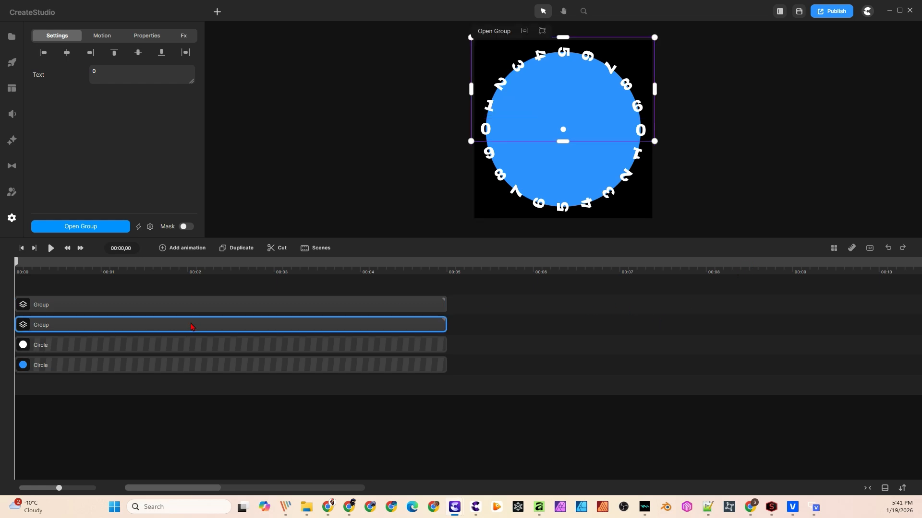
{"action": "left_click", "coordinate": [46, 78]}
{"action": "left_click", "coordinate": [277, 112]}
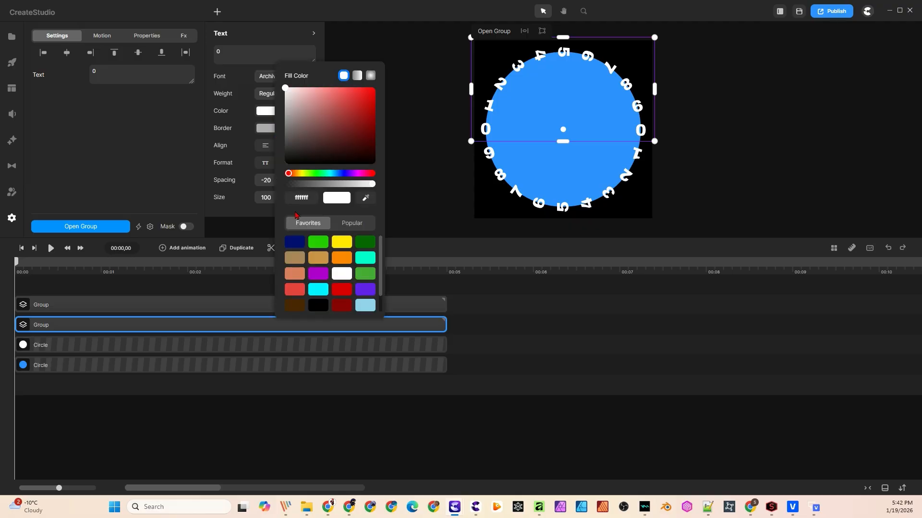
{"action": "left_click", "coordinate": [294, 245]}
{"action": "left_click", "coordinate": [150, 150]}
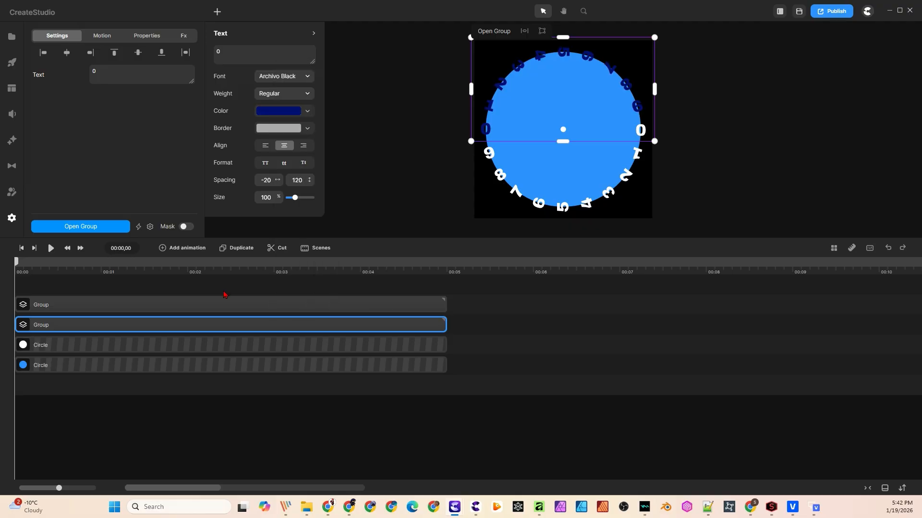
Give the lower-half number group the same navy blue text colour.
{"action": "left_click", "coordinate": [204, 308]}
{"action": "left_click", "coordinate": [43, 80]}
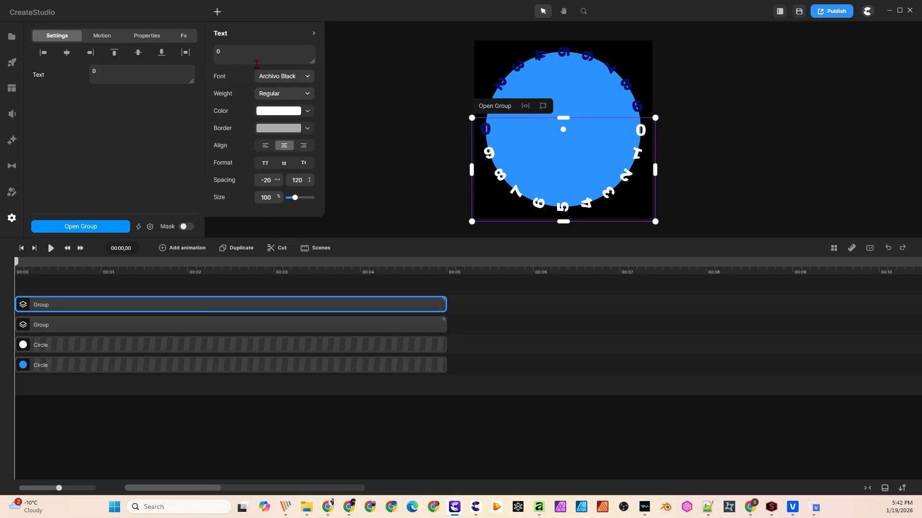
{"action": "left_click", "coordinate": [266, 113]}
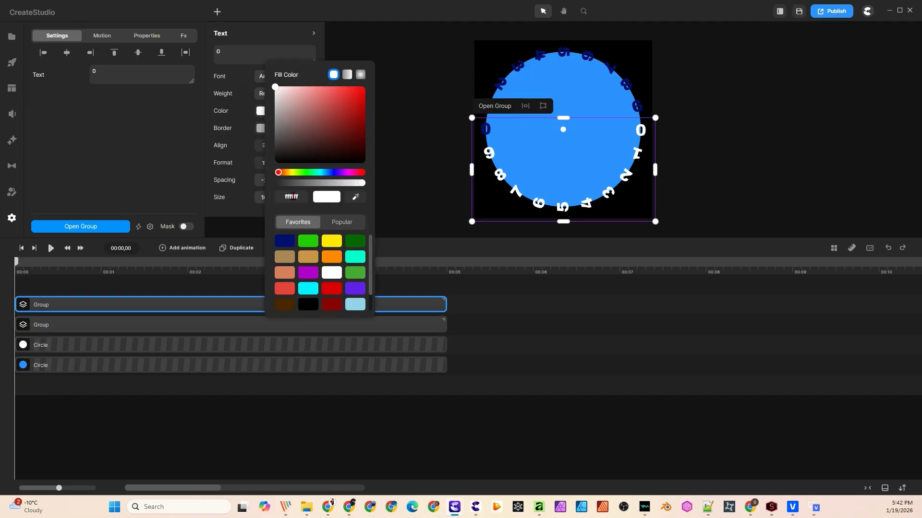
{"action": "left_click", "coordinate": [284, 241]}
{"action": "left_click", "coordinate": [524, 333]}
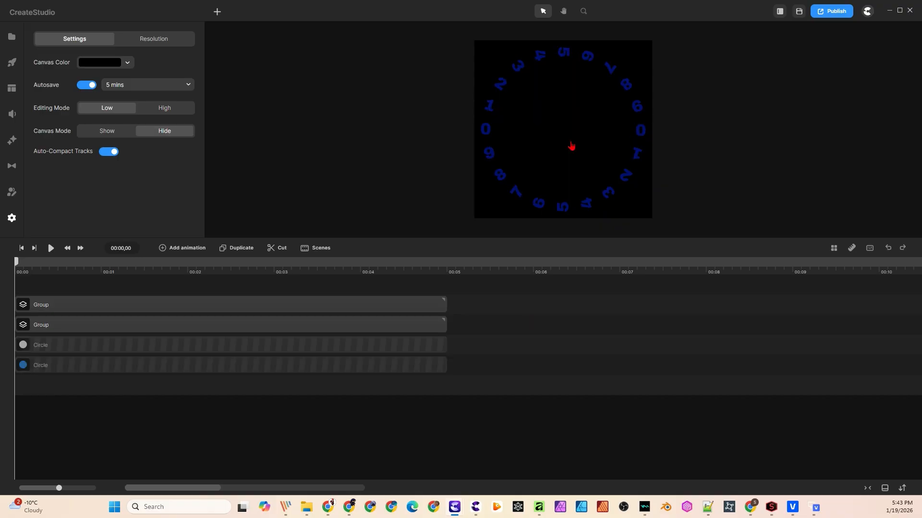
Combine the upper-half and lower-half number groups into one group.
{"action": "left_click_drag", "start_coordinate": [456, 331], "coordinate": [408, 304]}
{"action": "right_click", "coordinate": [400, 306]}
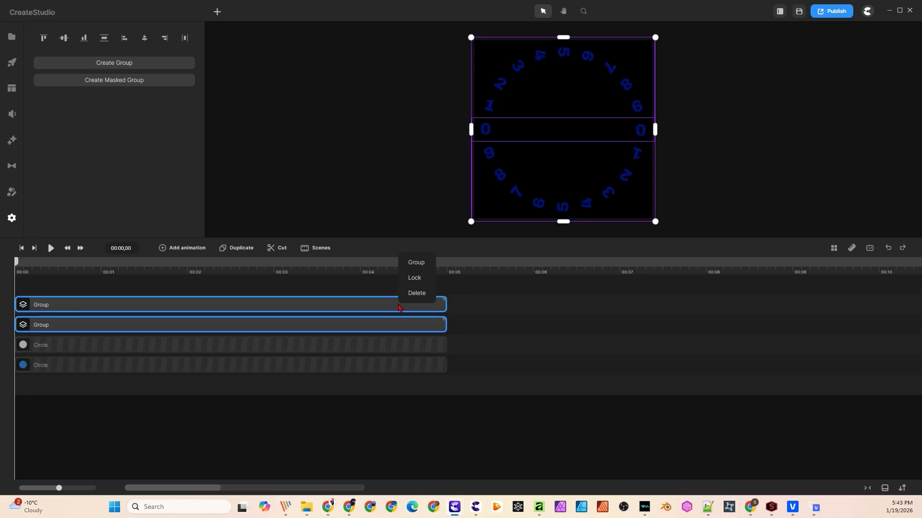
{"action": "left_click", "coordinate": [416, 263]}
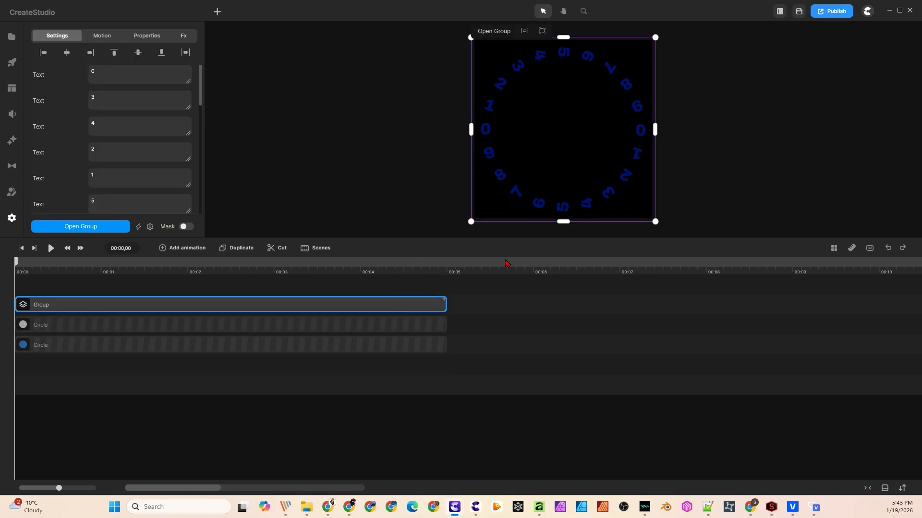
{"action": "left_click_drag", "start_coordinate": [663, 227], "coordinate": [627, 192]}
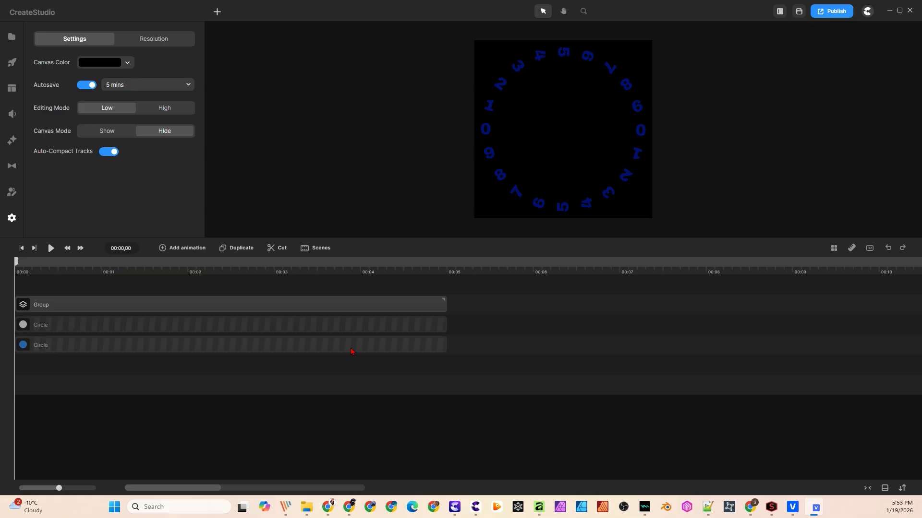
Add the Rotate preset as the number group's entrance motion and change its rotation percentage.
{"action": "left_click", "coordinate": [382, 310]}
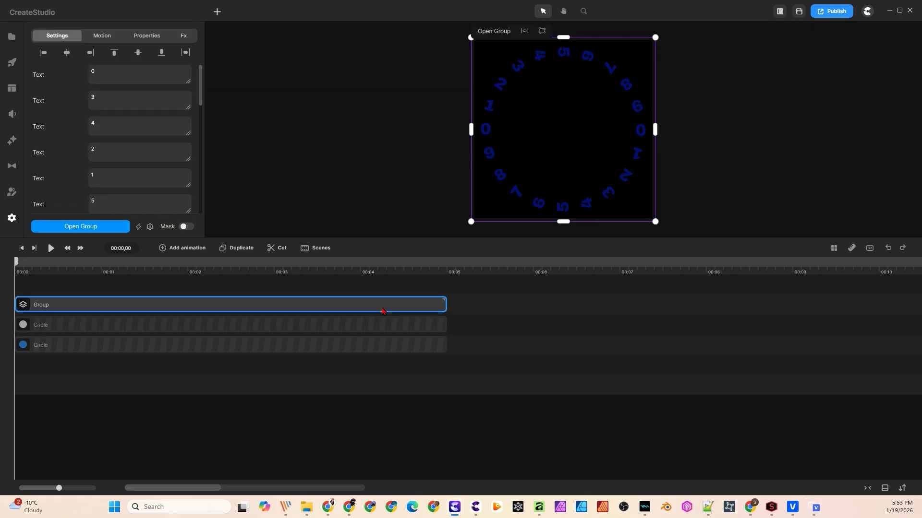
{"action": "left_click", "coordinate": [107, 39]}
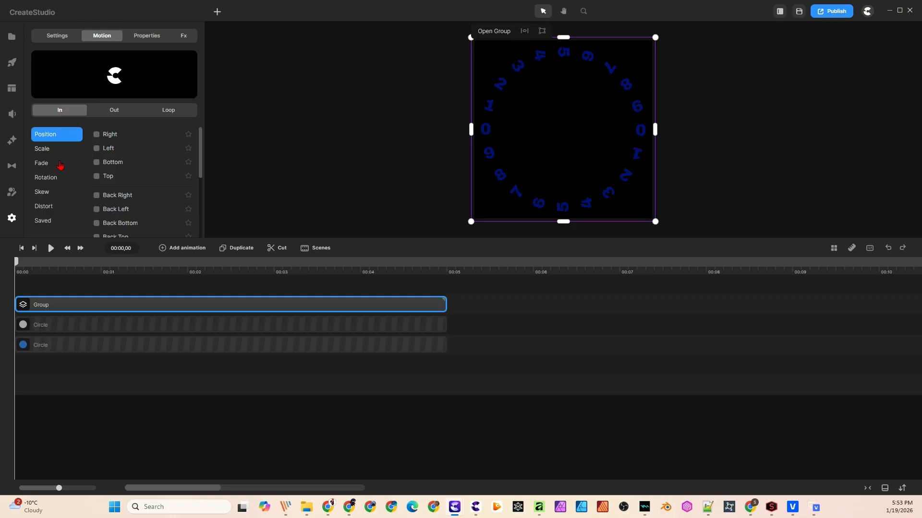
{"action": "left_click", "coordinate": [51, 181]}
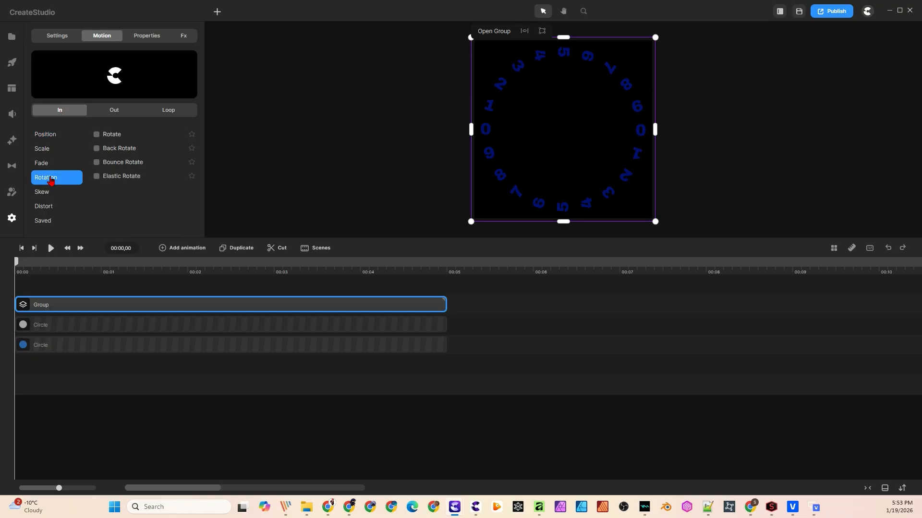
{"action": "left_click", "coordinate": [97, 136]}
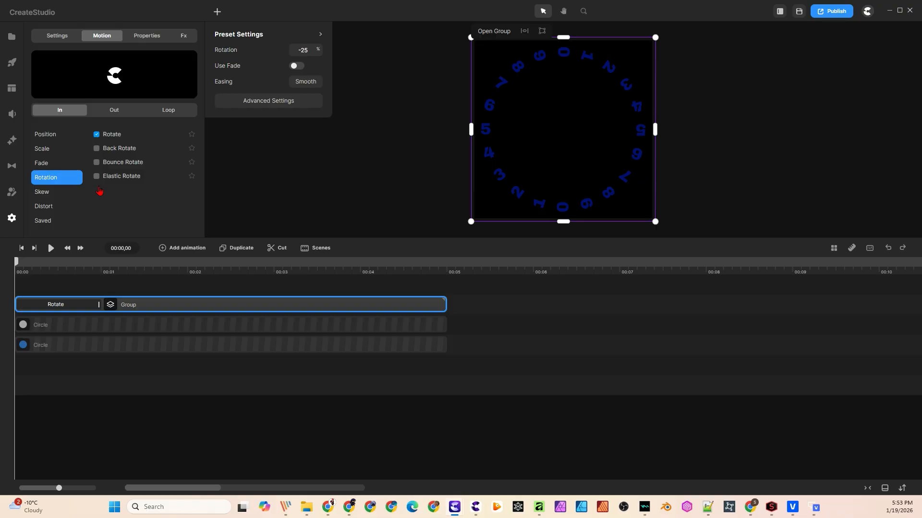
{"action": "left_click", "coordinate": [66, 307]}
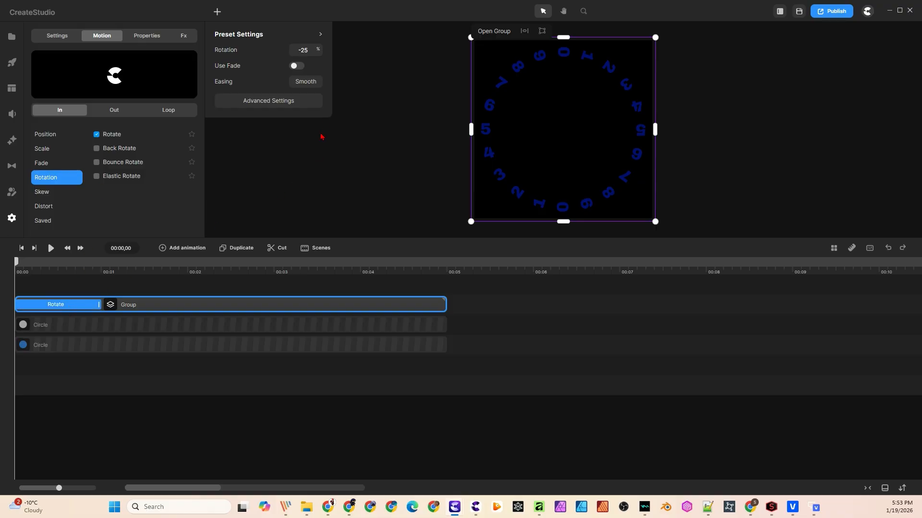
{"action": "left_click", "coordinate": [313, 54]}
{"action": "type", "text": "00"}
{"action": "left_click", "coordinate": [287, 144]}
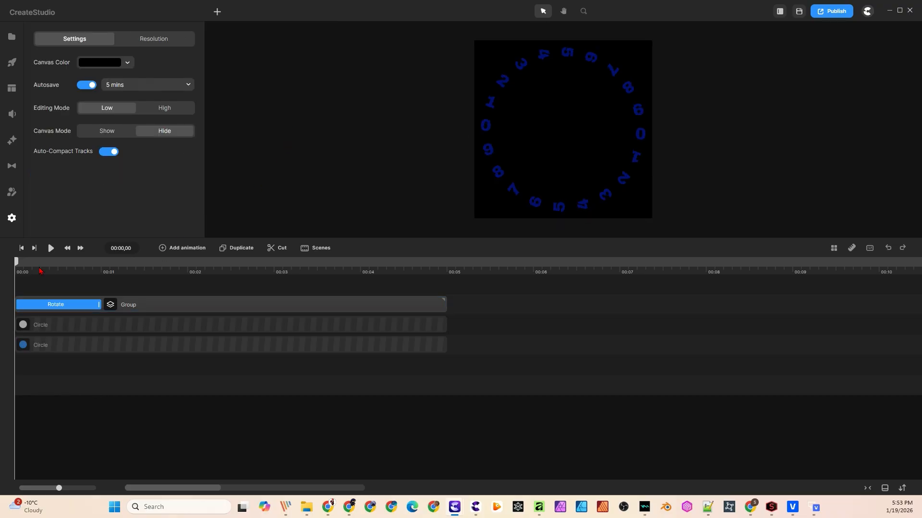
Lengthen the number group's Rotate motion so it ends at the 2-second mark.
{"action": "mouse_move", "coordinate": [15, 265]}
{"action": "left_mouse_down"}
{"action": "mouse_move", "coordinate": [106, 288]}
{"action": "mouse_move", "coordinate": [10, 276]}
{"action": "left_mouse_up"}
{"action": "left_click", "coordinate": [100, 308]}
{"action": "left_click_drag", "start_coordinate": [98, 305], "coordinate": [194, 313]}
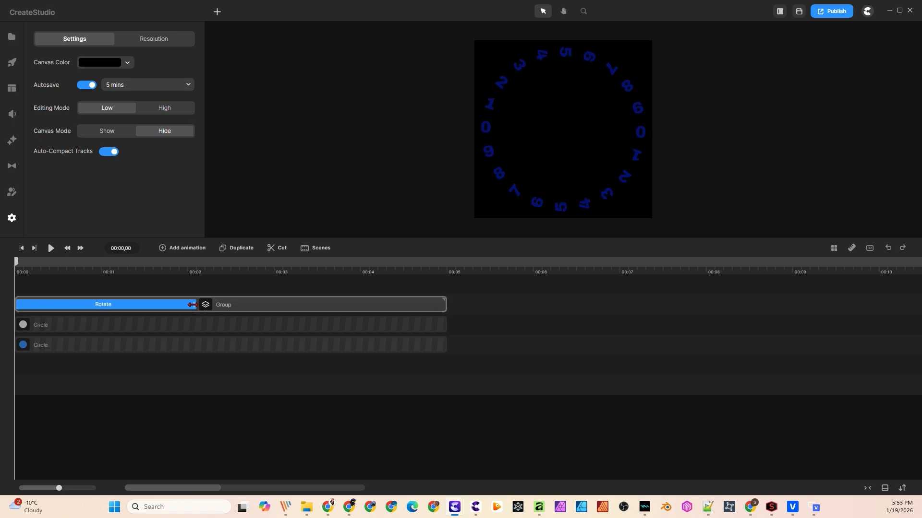
{"action": "left_click_drag", "start_coordinate": [192, 305], "coordinate": [186, 305]}
{"action": "left_click", "coordinate": [182, 274]}
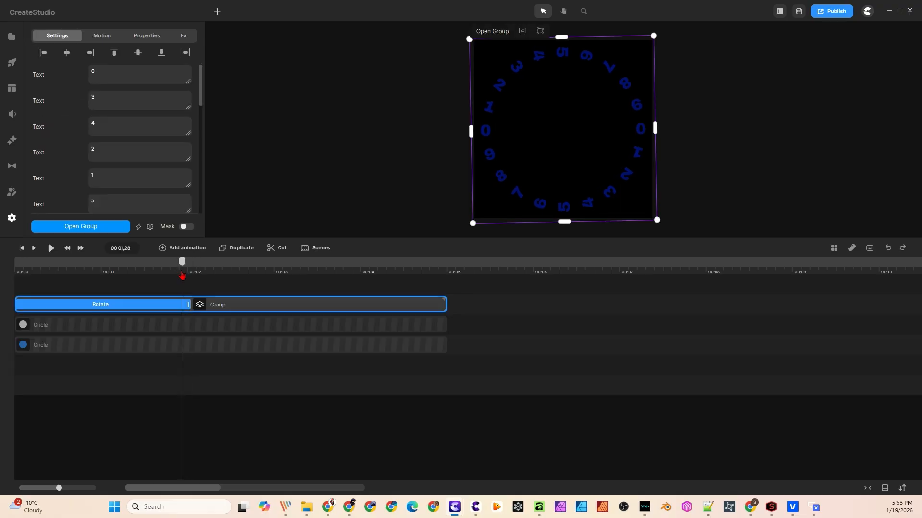
{"action": "left_click_drag", "start_coordinate": [184, 270], "coordinate": [187, 270]}
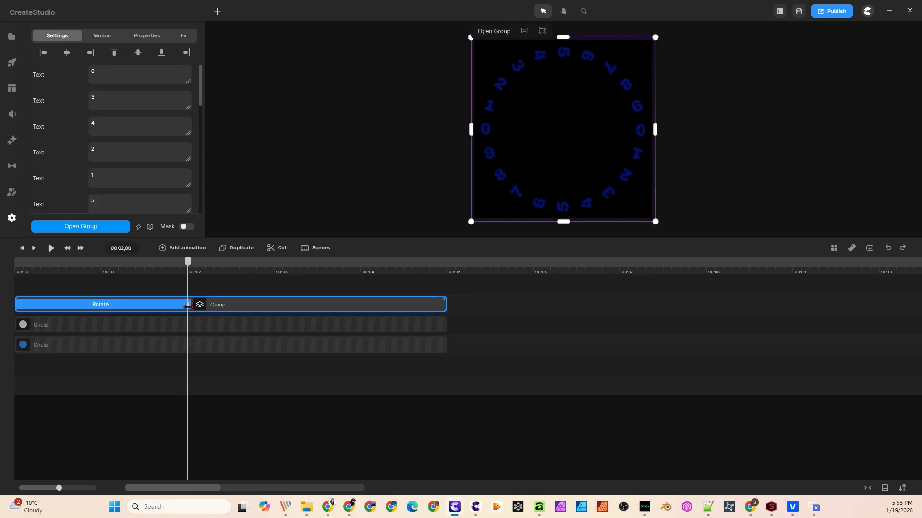
{"action": "left_click_drag", "start_coordinate": [186, 305], "coordinate": [185, 305]}
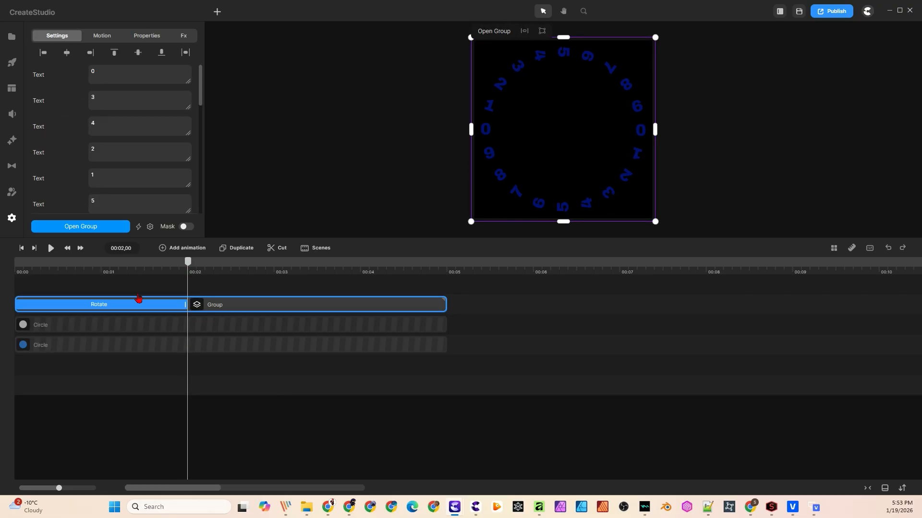
{"action": "left_click", "coordinate": [494, 326]}
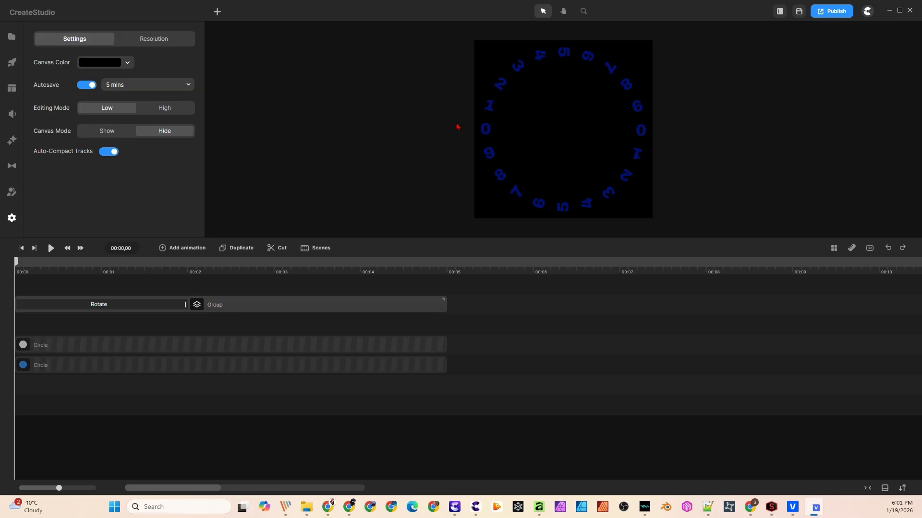
Add a rounded rectangle, shrink it to a small upright tile and place it over the left-hand 0.
{"action": "scroll", "coordinate": [517, 105], "scroll_direction": "up", "scroll_amount": 5}
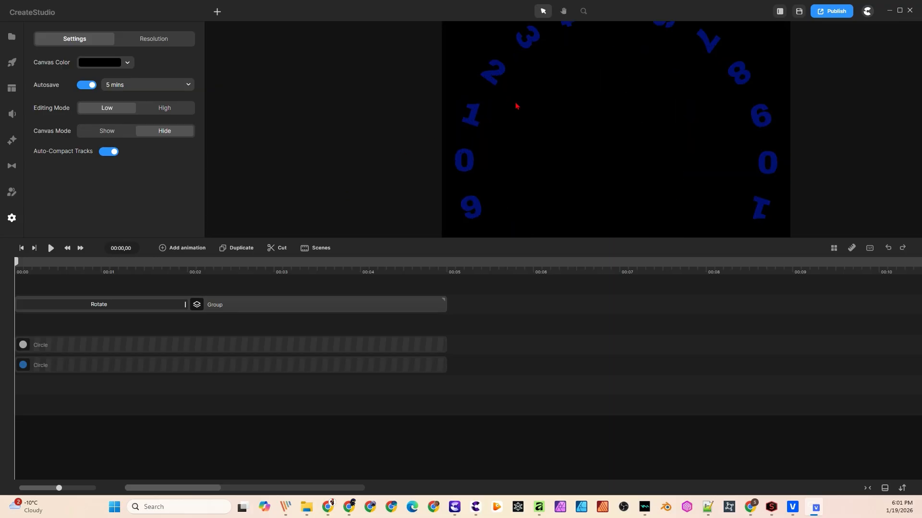
{"action": "left_click", "coordinate": [217, 11]}
{"action": "left_click", "coordinate": [240, 68]}
{"action": "left_click_drag", "start_coordinate": [565, 160], "coordinate": [310, 133]}
{"action": "left_click_drag", "start_coordinate": [246, 232], "coordinate": [399, 149]}
{"action": "left_click_drag", "start_coordinate": [511, 113], "coordinate": [440, 184]}
{"action": "left_click_drag", "start_coordinate": [322, 181], "coordinate": [451, 185]}
{"action": "mouse_move", "coordinate": [446, 135]}
{"action": "left_mouse_down"}
{"action": "mouse_move", "coordinate": [444, 172]}
{"action": "mouse_move", "coordinate": [443, 152]}
{"action": "left_mouse_up"}
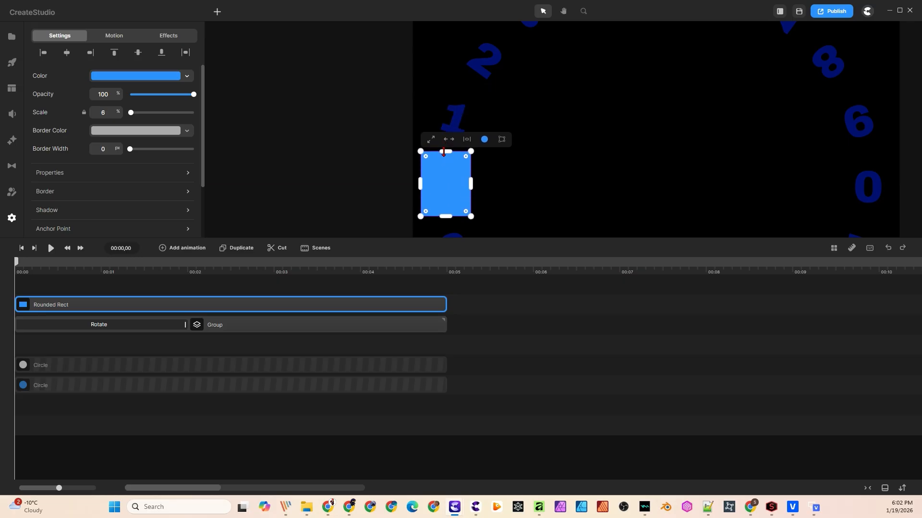
Round the tile's corners, duplicate it and place one of the two rectangles beneath the number group in the layer order.
{"action": "left_click", "coordinate": [414, 203]}
{"action": "left_click", "coordinate": [445, 183]}
{"action": "left_click_drag", "start_coordinate": [425, 156], "coordinate": [432, 160]}
{"action": "left_click", "coordinate": [242, 248]}
{"action": "left_click_drag", "start_coordinate": [253, 318], "coordinate": [236, 367]}
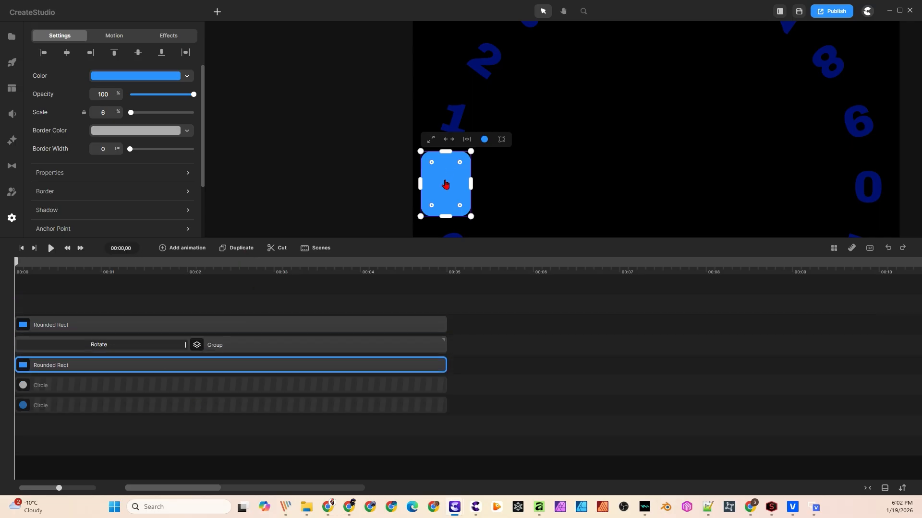
Give the rounded rectangle beneath the numbers a light grey d6d6d6 fill and a darker border 5 px wide.
{"action": "left_click", "coordinate": [142, 77]}
{"action": "left_click_drag", "start_coordinate": [163, 73], "coordinate": [152, 69]}
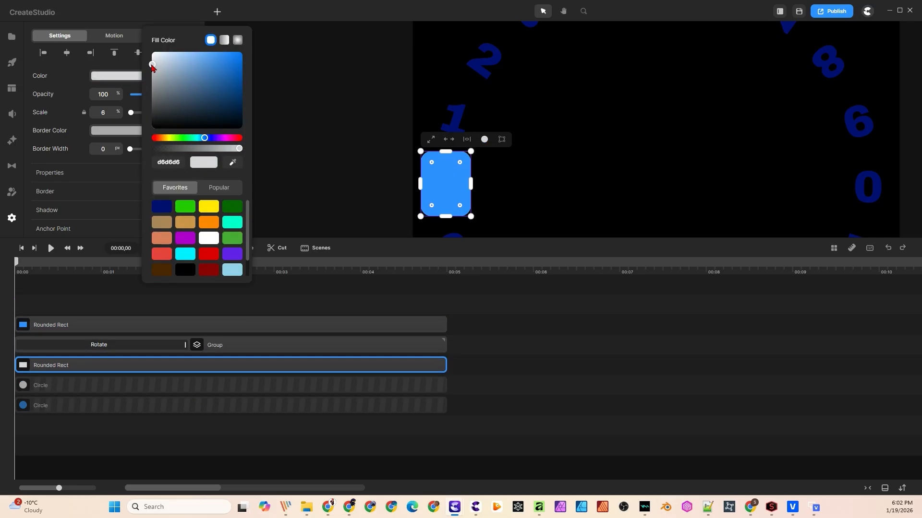
{"action": "left_click", "coordinate": [113, 172]}
{"action": "left_click", "coordinate": [110, 148]}
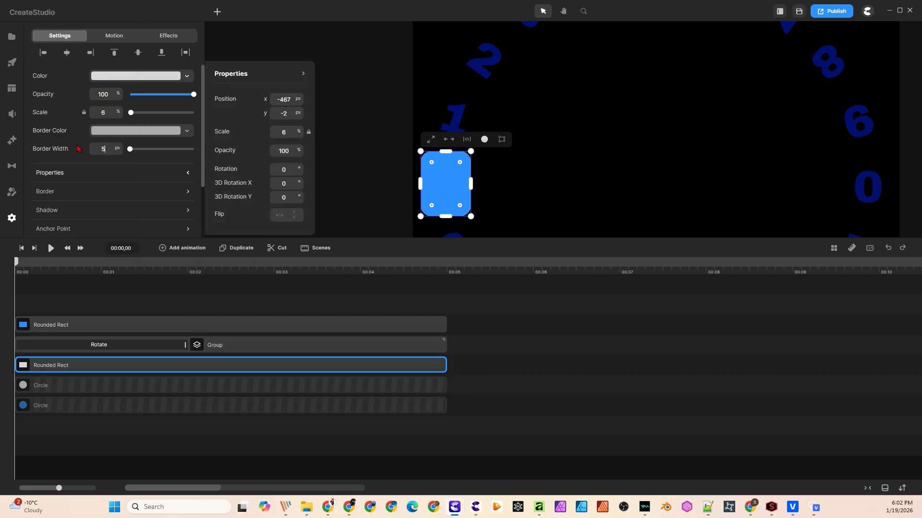
{"action": "left_click", "coordinate": [139, 133]}
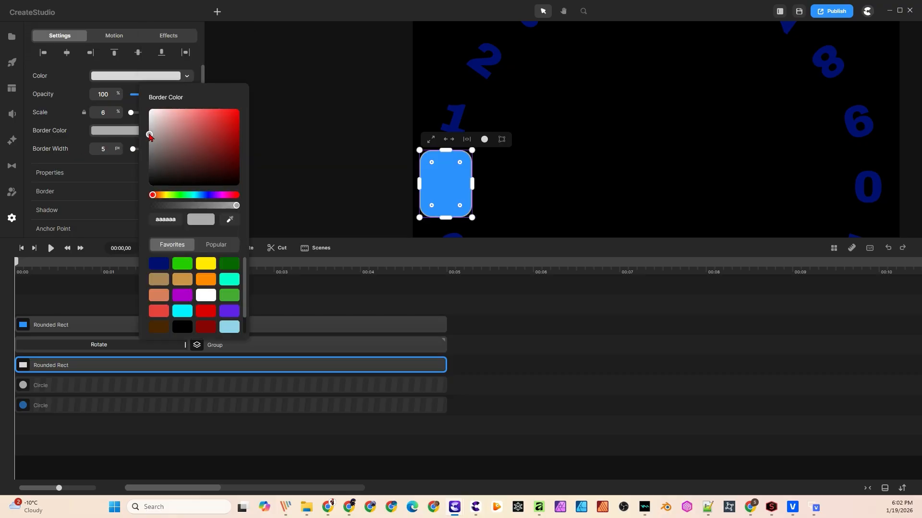
{"action": "left_click_drag", "start_coordinate": [157, 172], "coordinate": [147, 198]}
{"action": "left_click", "coordinate": [462, 206]}
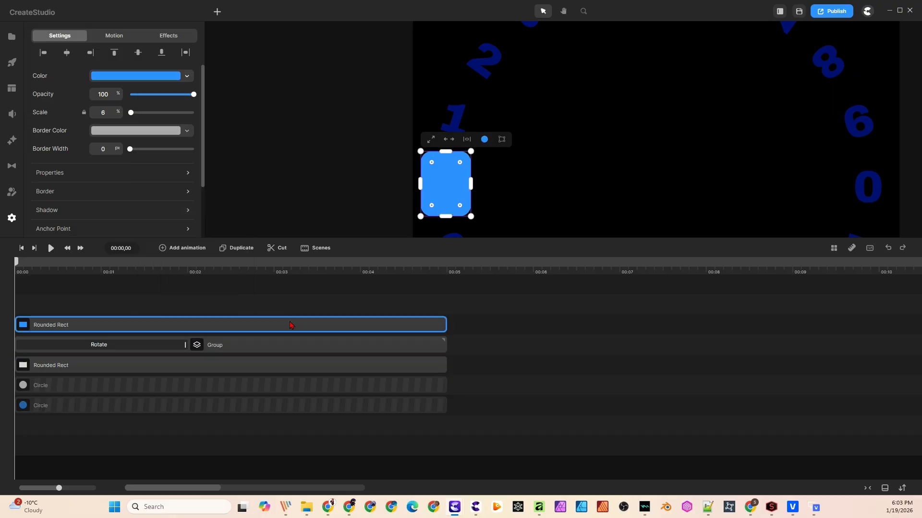
Fill the rounded rectangle above the number group with black and rename its layer Window.
{"action": "left_click", "coordinate": [159, 76]}
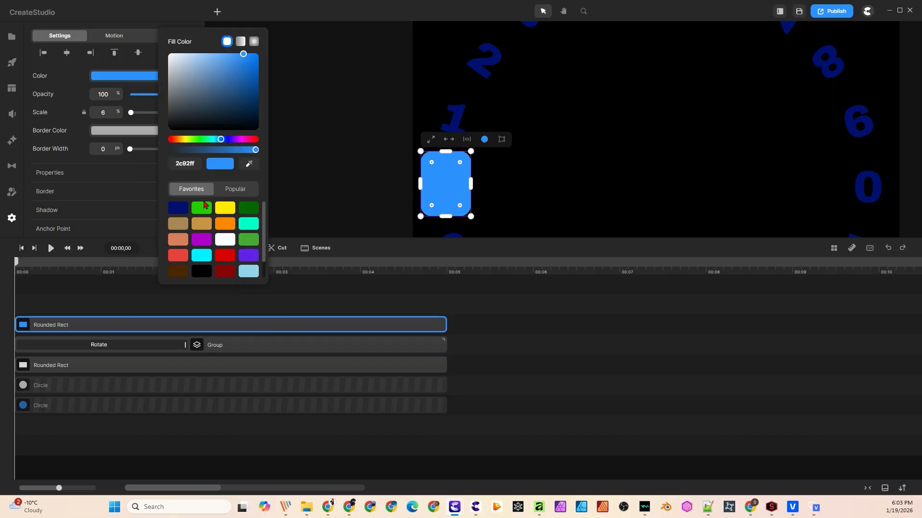
{"action": "left_click", "coordinate": [203, 272]}
{"action": "left_click", "coordinate": [245, 349]}
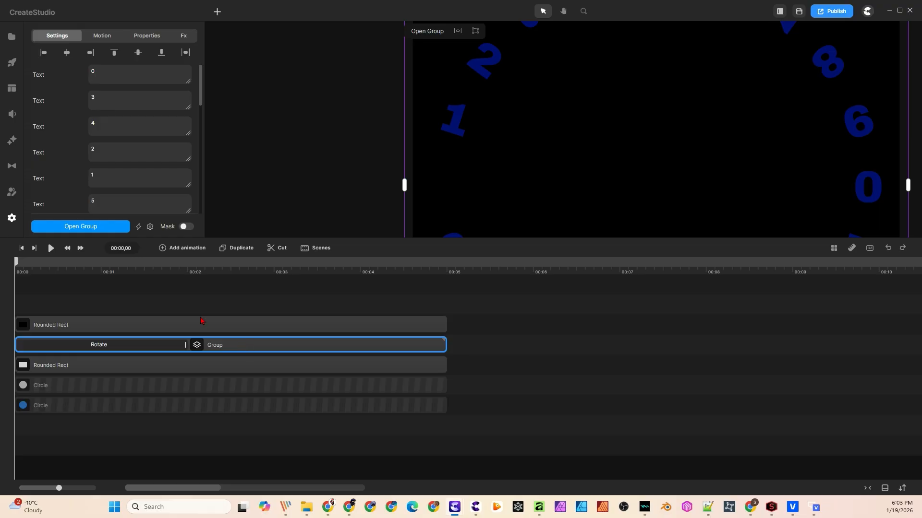
{"action": "left_click", "coordinate": [154, 39]}
{"action": "scroll", "coordinate": [123, 180], "scroll_direction": "down", "scroll_amount": 5}
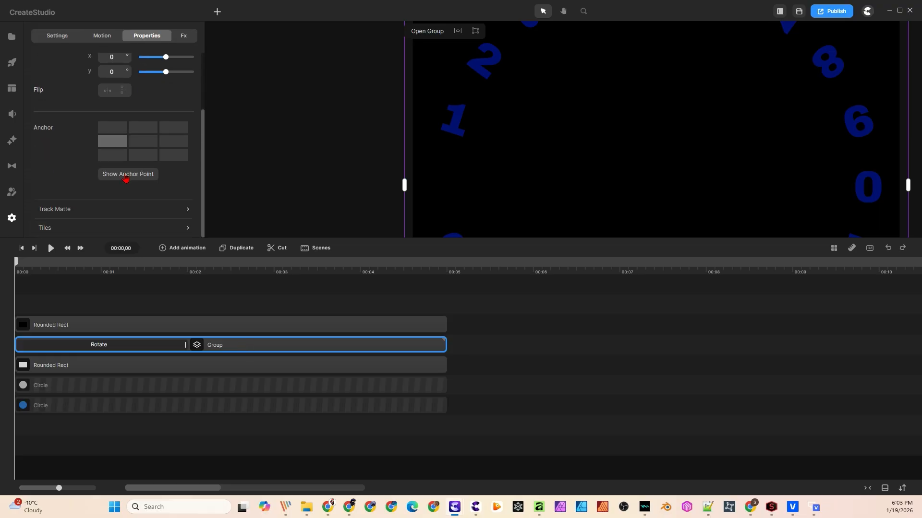
{"action": "right_click", "coordinate": [56, 326]}
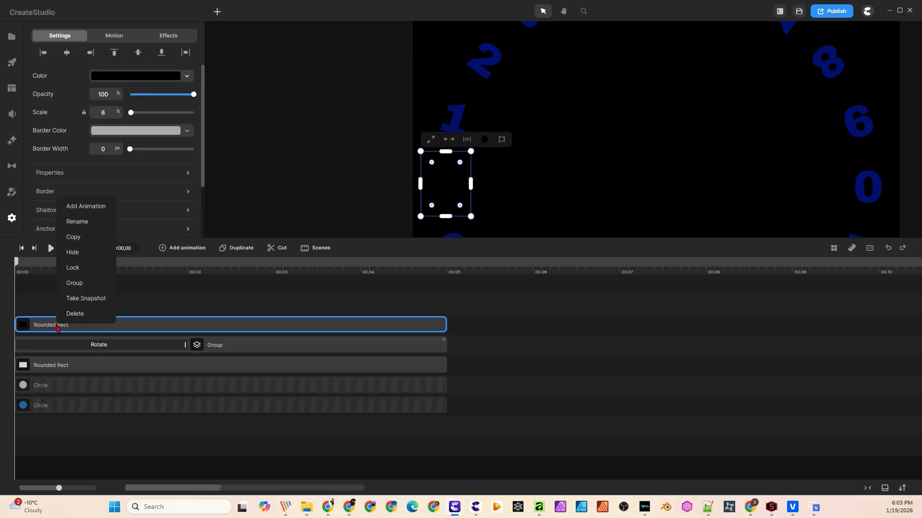
{"action": "left_click", "coordinate": [81, 226]}
{"action": "type", "text": "Wu"}
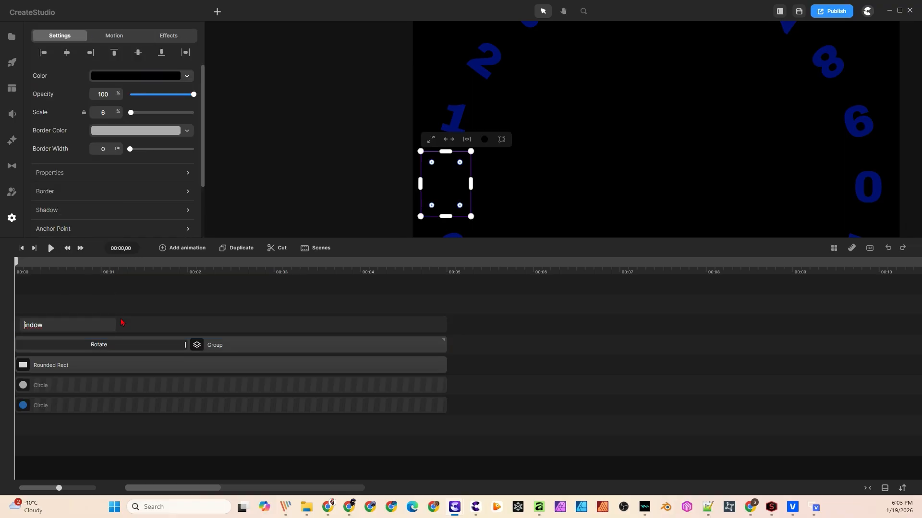
{"action": "key", "text": "Return"}
Apply a track matte to the number group, using the Window layer as the matte.
{"action": "left_click", "coordinate": [120, 344]}
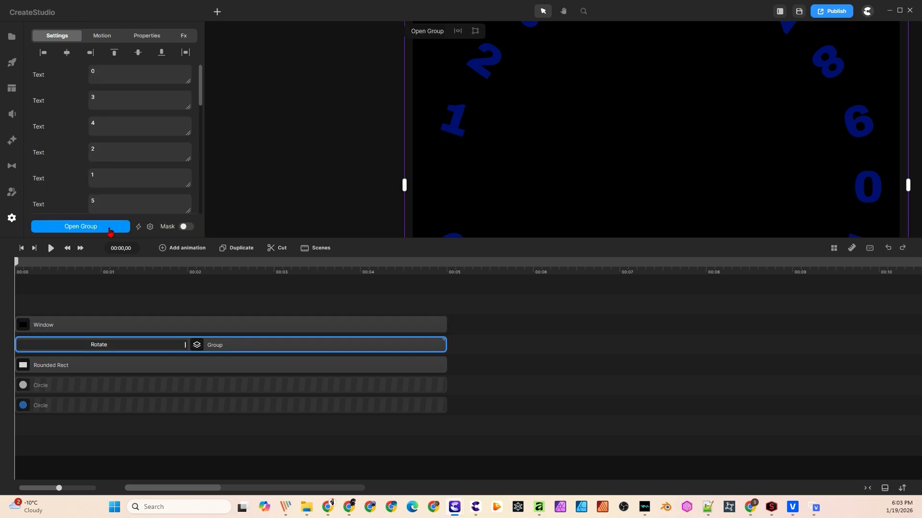
{"action": "left_click", "coordinate": [148, 37]}
{"action": "scroll", "coordinate": [92, 212], "scroll_direction": "down", "scroll_amount": 5}
{"action": "left_click", "coordinate": [93, 210]}
{"action": "left_click", "coordinate": [284, 262]}
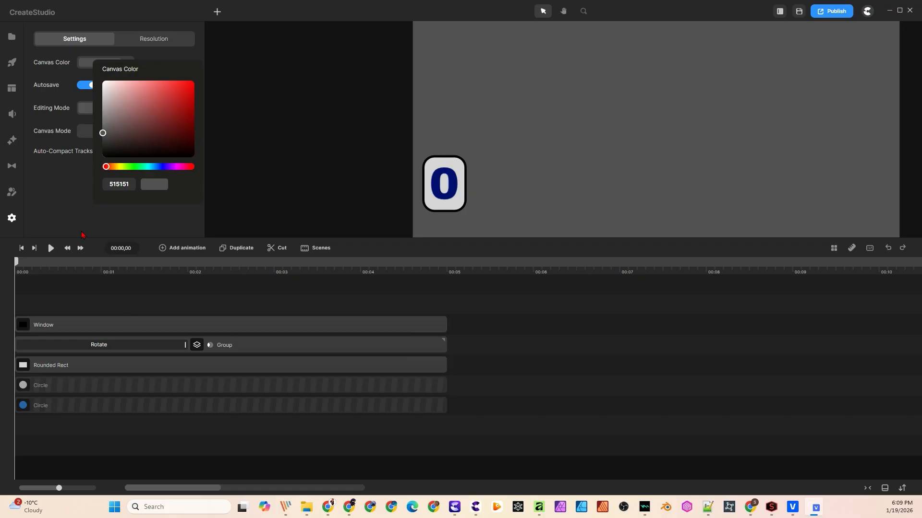
Preview the numbers rotating through the window tile, stop playback and return the playhead to the start.
{"action": "left_click", "coordinate": [50, 249]}
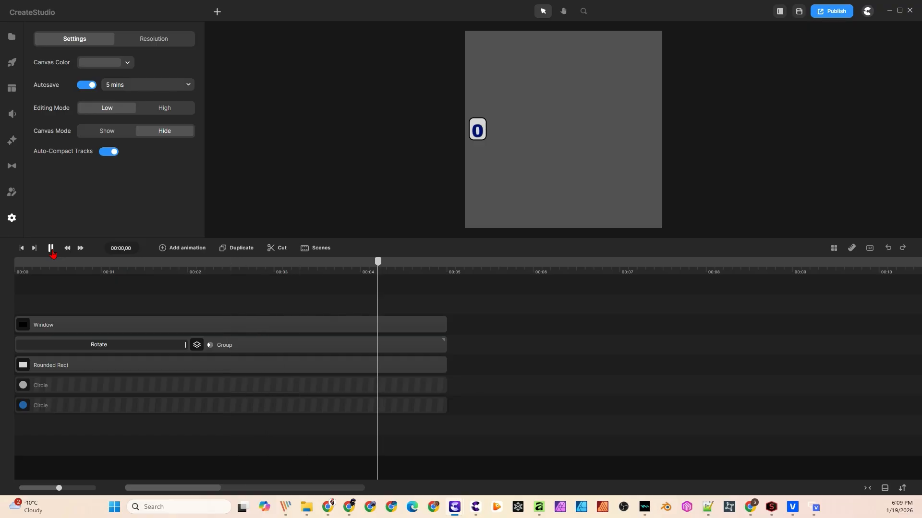
{"action": "left_click", "coordinate": [51, 249]}
{"action": "left_click_drag", "start_coordinate": [384, 269], "coordinate": [14, 272]}
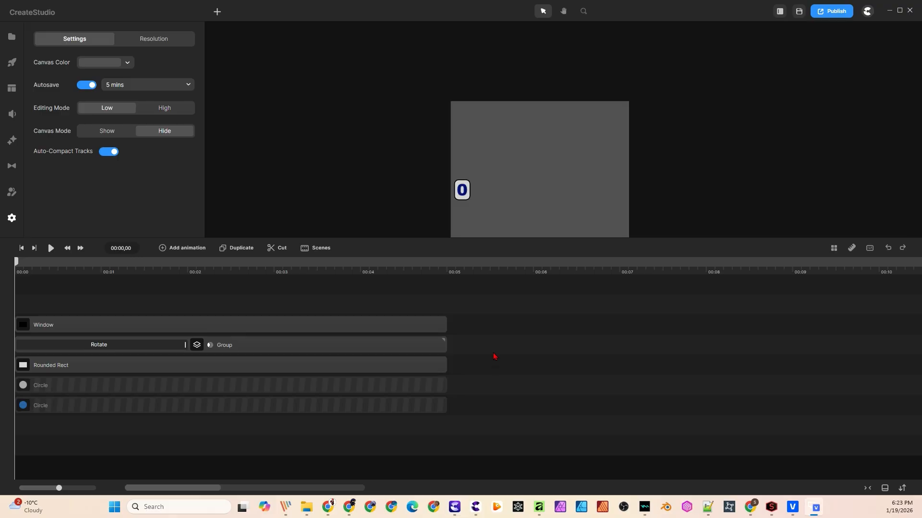
Delete the two unused Circle layers beneath the dial's layers.
{"action": "right_click", "coordinate": [426, 387]}
{"action": "left_click", "coordinate": [441, 346]}
{"action": "right_click", "coordinate": [425, 406]}
{"action": "left_click", "coordinate": [442, 364]}
{"action": "left_click_drag", "start_coordinate": [454, 410], "coordinate": [420, 388]}
{"action": "right_click", "coordinate": [420, 387]}
{"action": "left_click", "coordinate": [439, 377]}
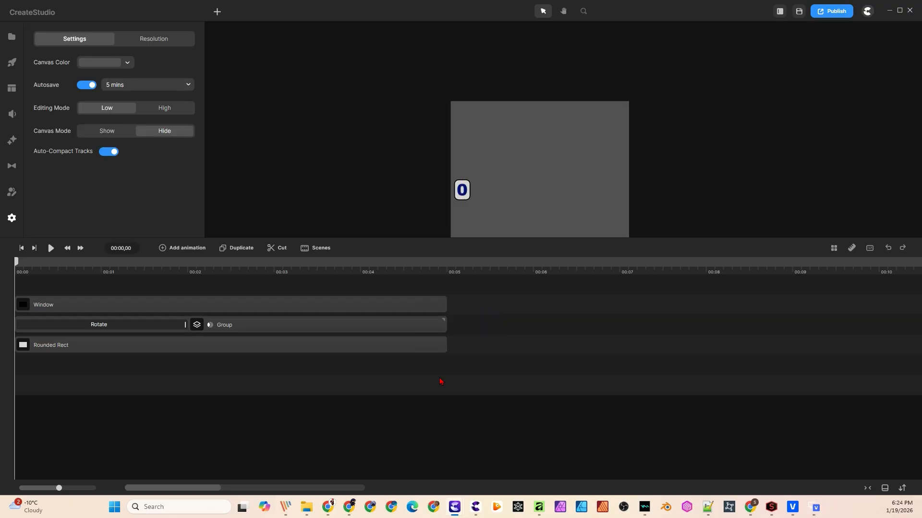
Group the Window, number group and Rounded Rect layers and rename the new group Analog Numbers Dial.
{"action": "left_click_drag", "start_coordinate": [478, 350], "coordinate": [355, 295]}
{"action": "right_click", "coordinate": [355, 308]}
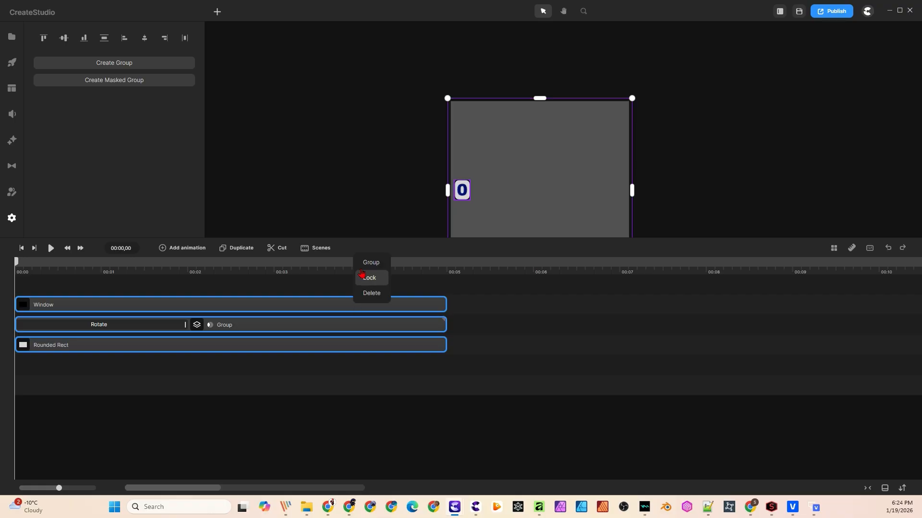
{"action": "left_click", "coordinate": [370, 261]}
{"action": "right_click", "coordinate": [44, 309]}
{"action": "left_click", "coordinate": [63, 176]}
{"action": "type", "text": "Analog Numbers"}
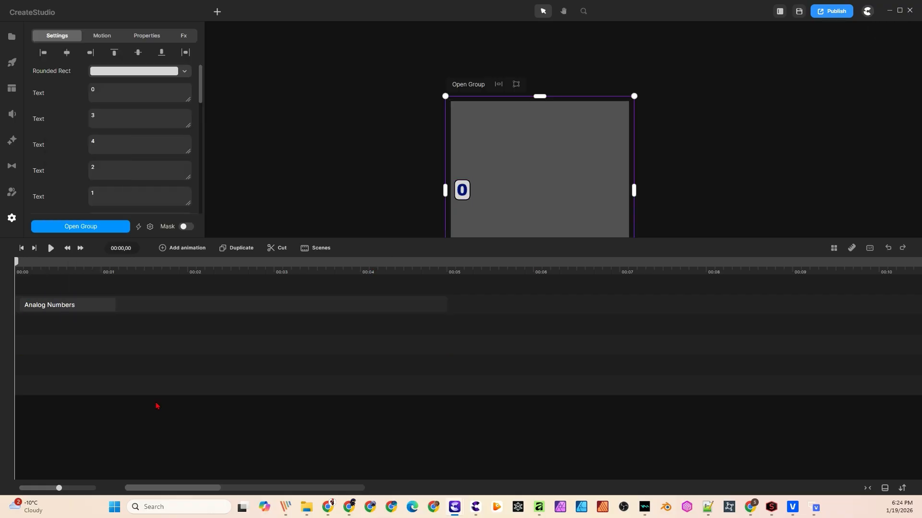
{"action": "left_click", "coordinate": [196, 338]}
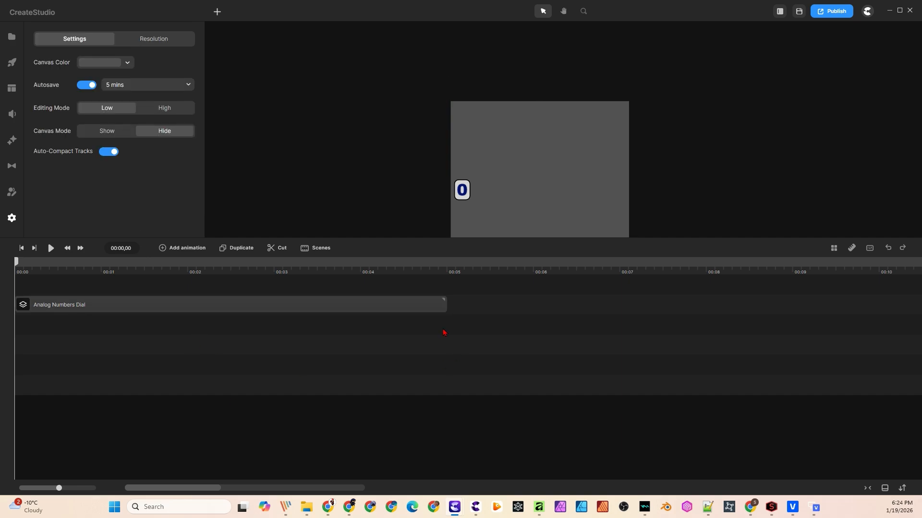
Open the Analog Numbers Dial group and extend its three layers to about 57 seconds.
{"action": "double_click", "coordinate": [438, 304]}
{"action": "left_click", "coordinate": [421, 349]}
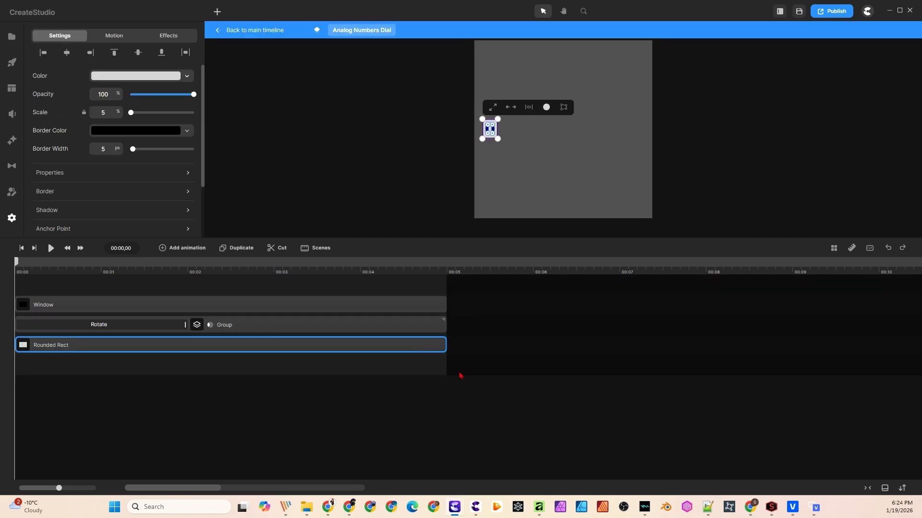
{"action": "left_click_drag", "start_coordinate": [723, 267], "coordinate": [307, 264]}
{"action": "left_click_drag", "start_coordinate": [84, 367], "coordinate": [876, 304]}
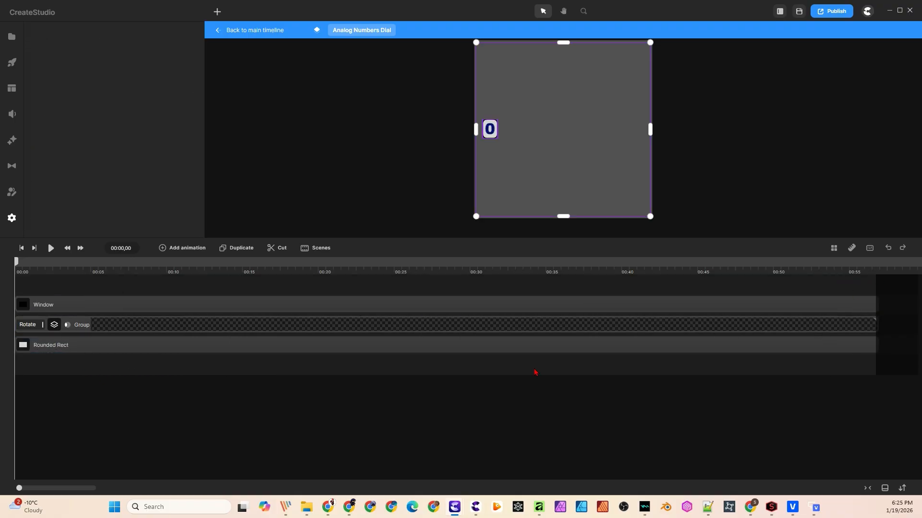
Inside the number group, extend both nested groups and the lower group's contents to about 57 seconds.
{"action": "left_click", "coordinate": [81, 321]}
{"action": "double_click", "coordinate": [80, 321]}
{"action": "left_click_drag", "start_coordinate": [97, 345], "coordinate": [884, 308]}
{"action": "left_click", "coordinate": [75, 328]}
{"action": "double_click", "coordinate": [75, 328]}
{"action": "left_click_drag", "start_coordinate": [91, 475], "coordinate": [60, 140]}
{"action": "left_click_drag", "start_coordinate": [91, 288], "coordinate": [884, 288]}
{"action": "left_click", "coordinate": [411, 30]}
Extend the contents of the upper nested number group to about 57 seconds and return to the main timeline.
{"action": "double_click", "coordinate": [74, 307]}
{"action": "left_click_drag", "start_coordinate": [108, 478], "coordinate": [883, 288]}
{"action": "left_click", "coordinate": [411, 30]}
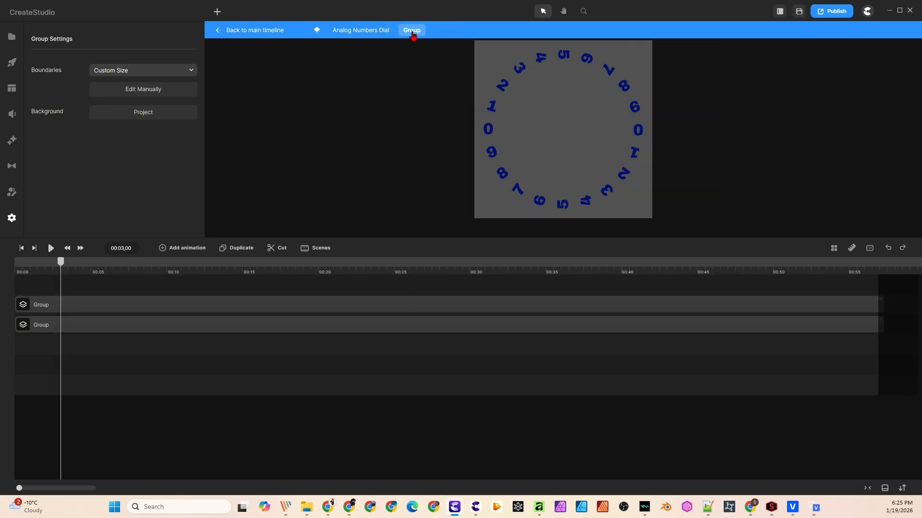
{"action": "left_click", "coordinate": [366, 32]}
{"action": "left_click", "coordinate": [267, 32]}
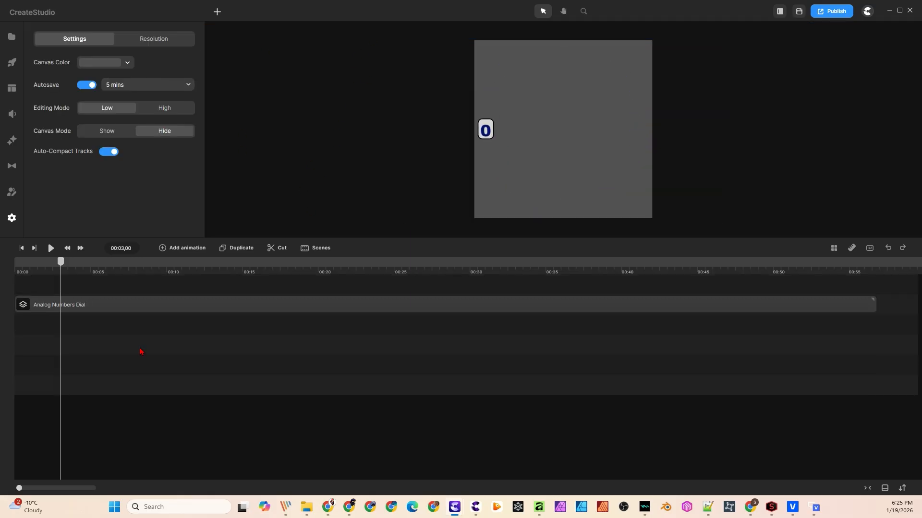
Save the Analog Numbers Dial group to My Scenes for reuse.
{"action": "left_click", "coordinate": [95, 305]}
{"action": "right_click", "coordinate": [118, 308]}
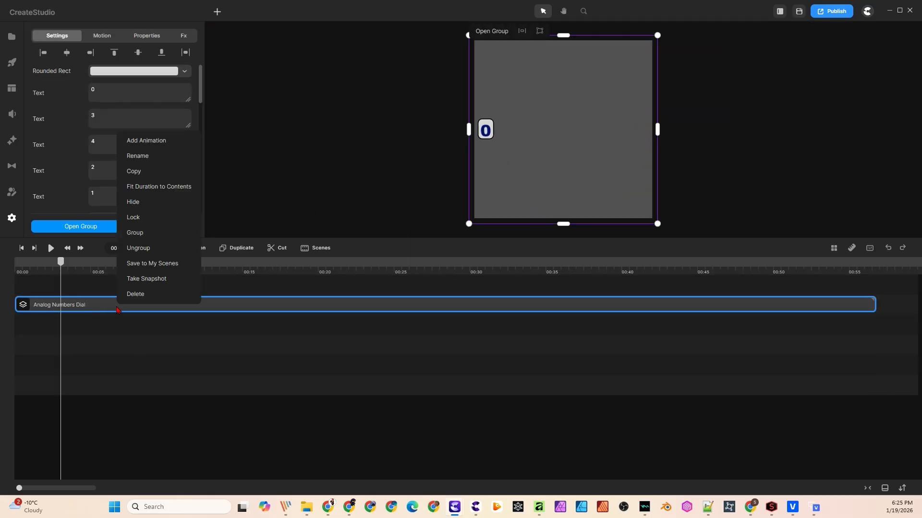
{"action": "left_click", "coordinate": [168, 263]}
Move the Analog Numbers Dial layer to a lower track and duplicate it three times.
{"action": "left_click_drag", "start_coordinate": [124, 309], "coordinate": [95, 366]}
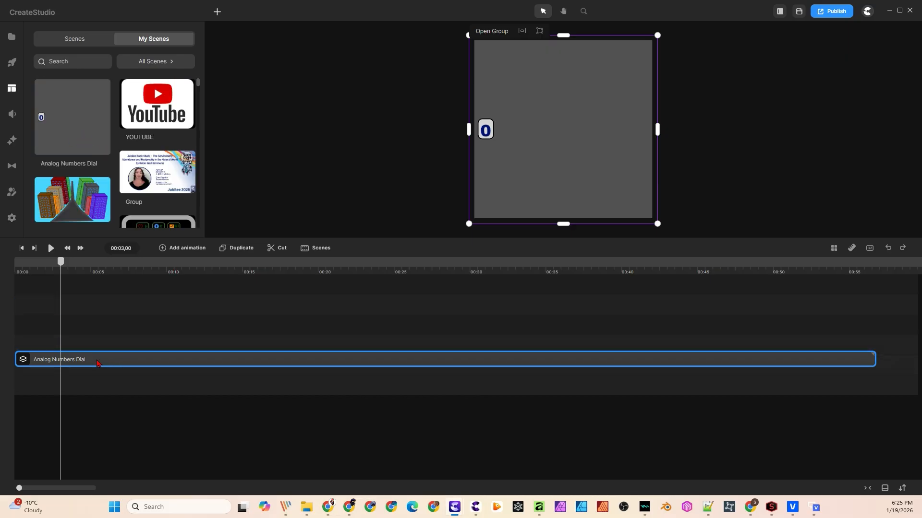
{"action": "left_click", "coordinate": [239, 249]}
{"action": "left_click", "coordinate": [239, 248]}
{"action": "left_click", "coordinate": [239, 249]}
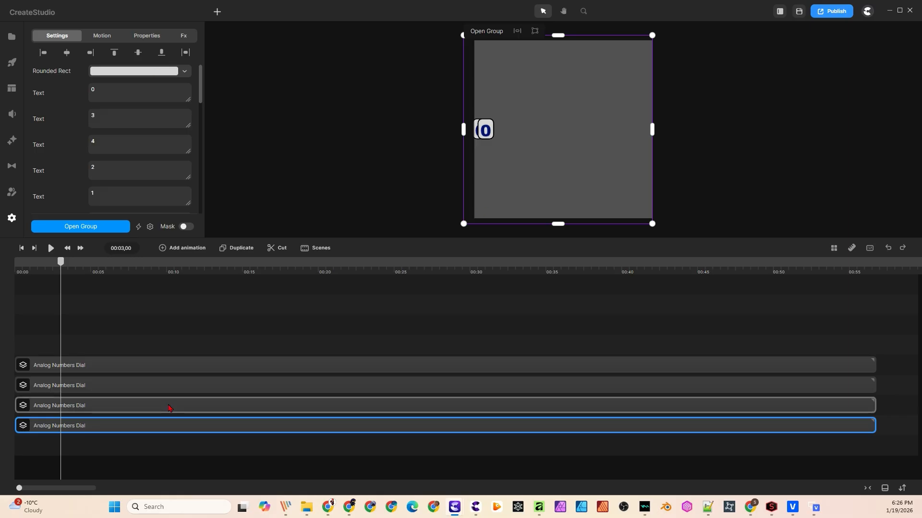
Spread the four dials side by side in a centred row, with a slightly wider gap between the middle two.
{"action": "left_click", "coordinate": [200, 403]}
{"action": "left_click_drag", "start_coordinate": [499, 161], "coordinate": [554, 169]}
{"action": "left_click_drag", "start_coordinate": [487, 194], "coordinate": [562, 195]}
{"action": "left_click_drag", "start_coordinate": [497, 174], "coordinate": [593, 171]}
{"action": "left_click", "coordinate": [487, 162]}
{"action": "left_click_drag", "start_coordinate": [488, 162], "coordinate": [609, 166]}
Combine the four Analog Numbers Dial layers into one group.
{"action": "left_click_drag", "start_coordinate": [140, 337], "coordinate": [193, 444]}
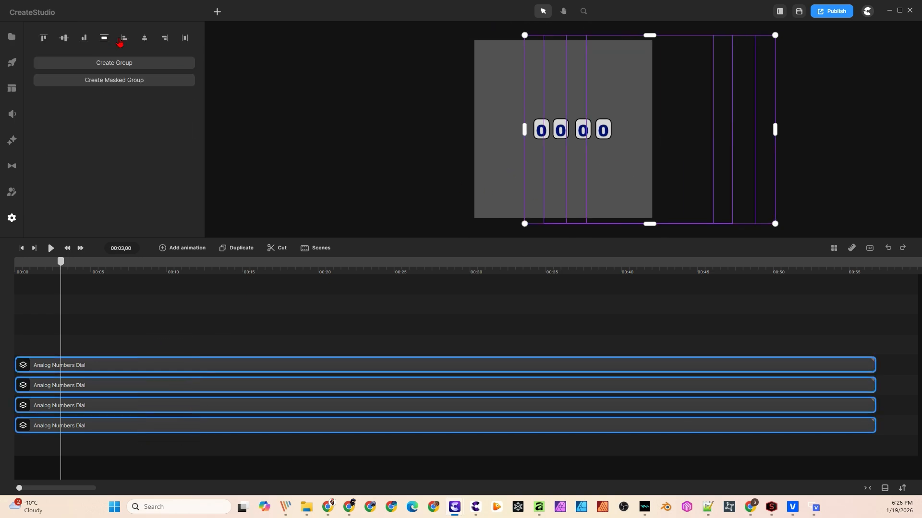
{"action": "left_click", "coordinate": [354, 160]}
{"action": "left_click_drag", "start_coordinate": [250, 448], "coordinate": [210, 353]}
{"action": "key", "text": "ctrl+g"}
Add the GasPump image beneath the dial group for the same duration and fit the dials inside the pump's white face.
{"action": "left_click", "coordinate": [12, 36]}
{"action": "left_click_drag", "start_coordinate": [79, 120], "coordinate": [876, 344]}
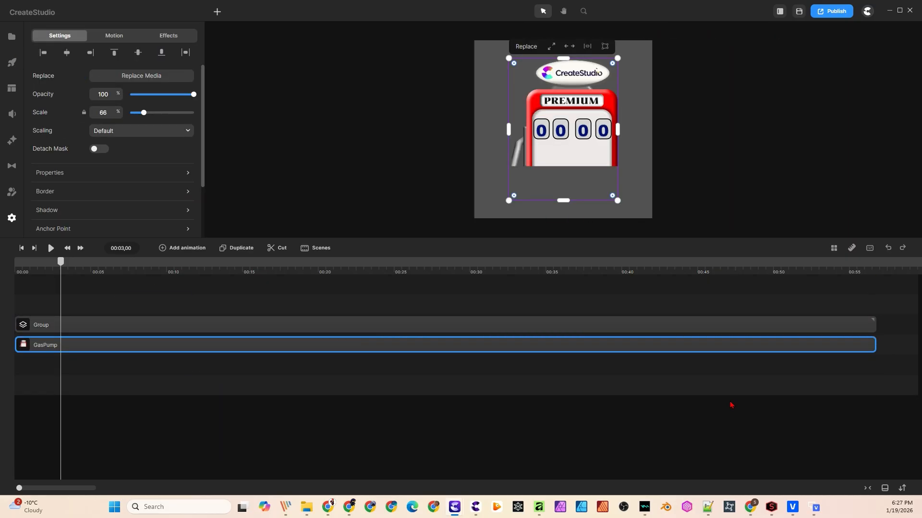
{"action": "left_click", "coordinate": [477, 324]}
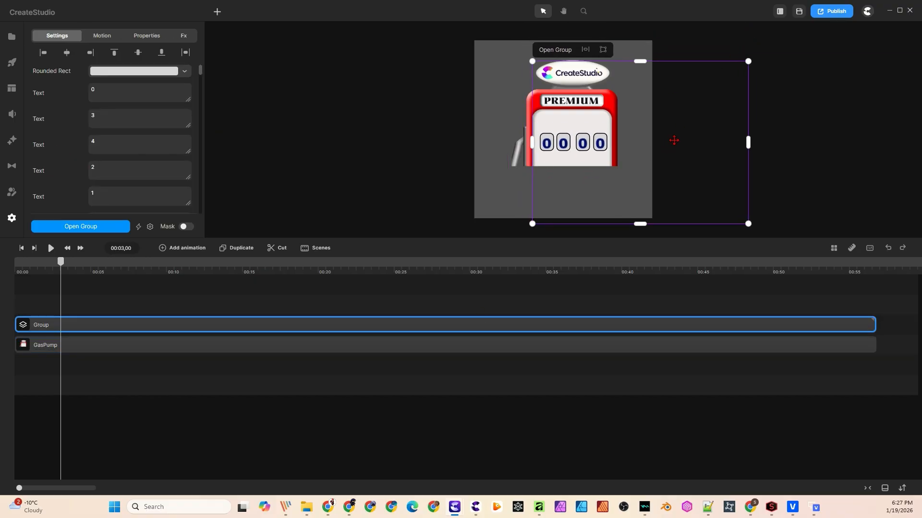
{"action": "left_click_drag", "start_coordinate": [672, 140], "coordinate": [673, 140]}
Add a dark blue decimal point as text at the timeline's start and place it between the second and third digits.
{"action": "left_click_drag", "start_coordinate": [59, 263], "coordinate": [12, 281]}
{"action": "scroll", "coordinate": [590, 165], "scroll_direction": "up", "scroll_amount": 5}
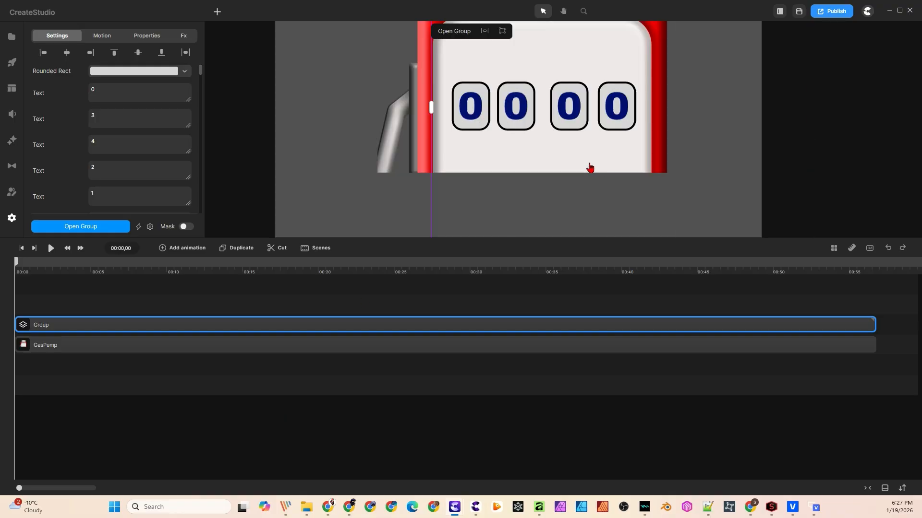
{"action": "left_click", "coordinate": [217, 12]}
{"action": "left_click", "coordinate": [234, 38]}
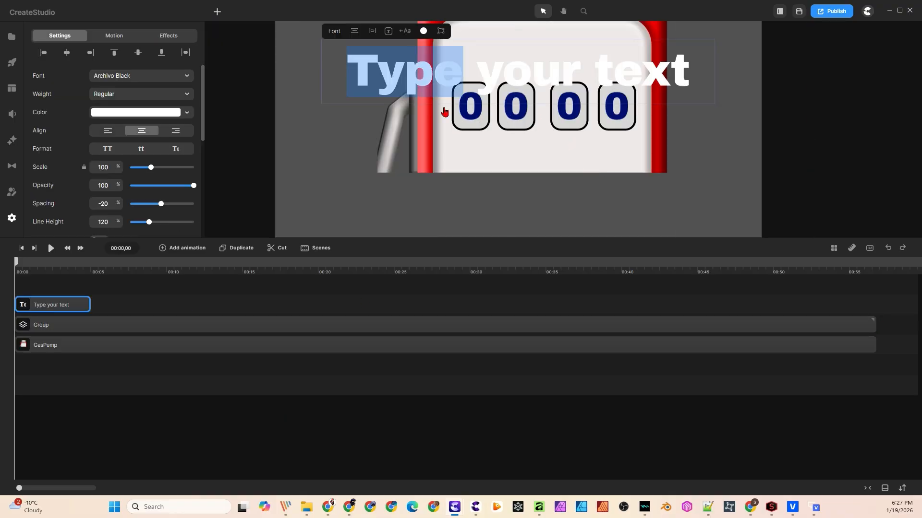
{"action": "key", "text": "BackSpace"}
{"action": "left_click", "coordinate": [146, 113]}
{"action": "left_click", "coordinate": [163, 243]}
{"action": "left_click_drag", "start_coordinate": [519, 79], "coordinate": [543, 121]}
{"action": "left_click", "coordinate": [693, 121]}
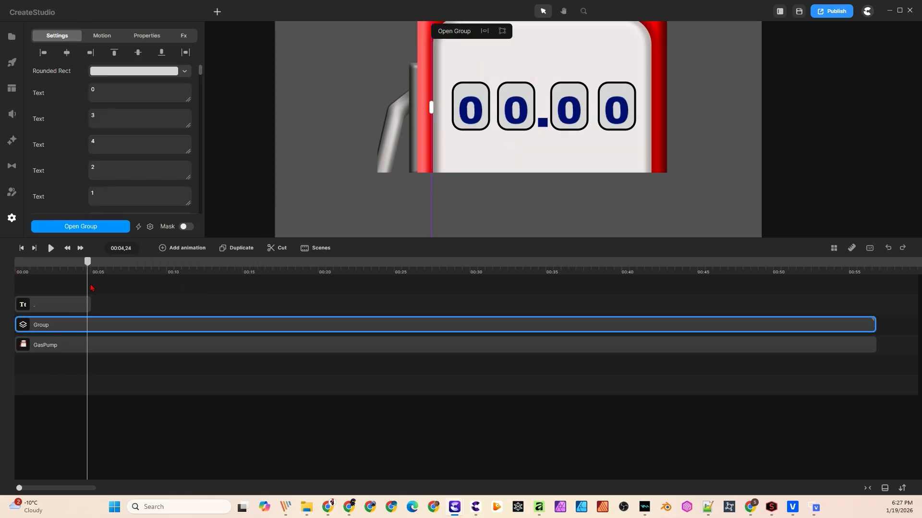
Open the dial group, identify each of the four dials and inspect the Rotate motion inside the bottom one.
{"action": "double_click", "coordinate": [209, 325]}
{"action": "left_click", "coordinate": [220, 366]}
{"action": "left_click", "coordinate": [192, 350]}
{"action": "left_click", "coordinate": [192, 327]}
{"action": "left_click", "coordinate": [194, 308]}
{"action": "left_click", "coordinate": [188, 368]}
{"action": "double_click", "coordinate": [187, 369]}
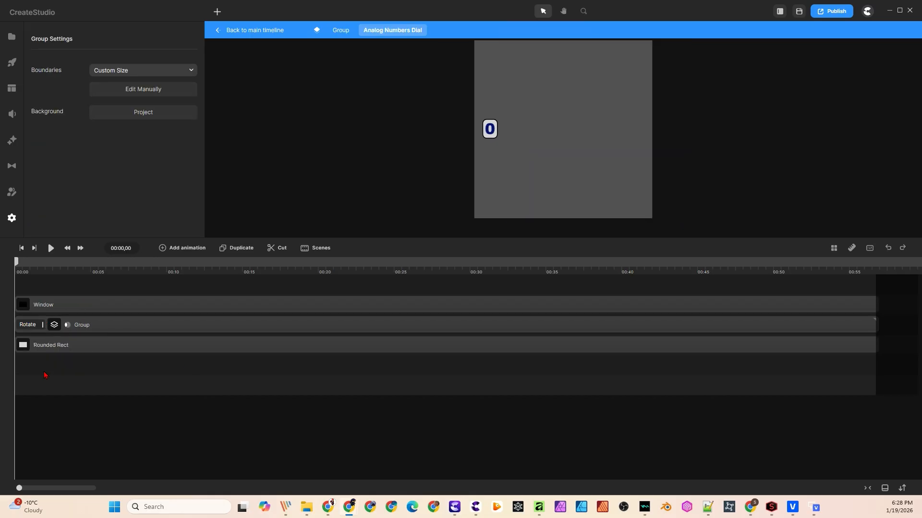
{"action": "left_click", "coordinate": [41, 326]}
{"action": "left_click", "coordinate": [340, 31]}
Lengthen the Rotate motion in the third dial layer from the top so it ends at about 4 seconds.
{"action": "double_click", "coordinate": [200, 345]}
{"action": "left_click_drag", "start_coordinate": [44, 325], "coordinate": [76, 325]}
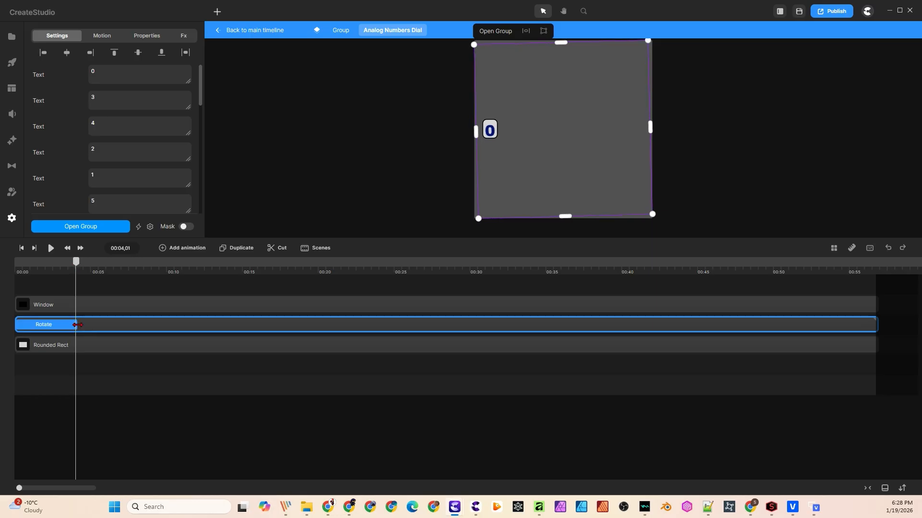
{"action": "left_click", "coordinate": [341, 30]}
Set the Rotate motion in the second dial layer from the top to end at about 6 seconds.
{"action": "left_click", "coordinate": [198, 327]}
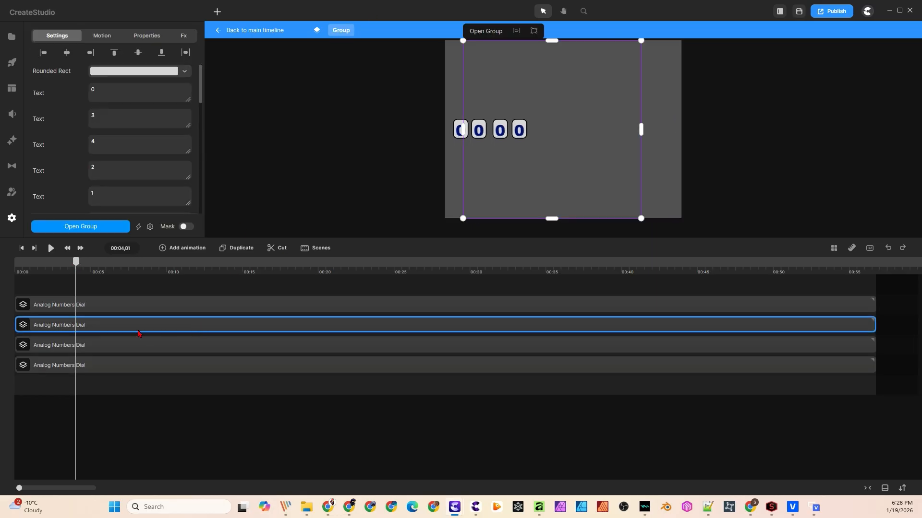
{"action": "double_click", "coordinate": [98, 327]}
{"action": "left_click_drag", "start_coordinate": [75, 261], "coordinate": [109, 268]}
{"action": "left_click_drag", "start_coordinate": [122, 325], "coordinate": [106, 325]}
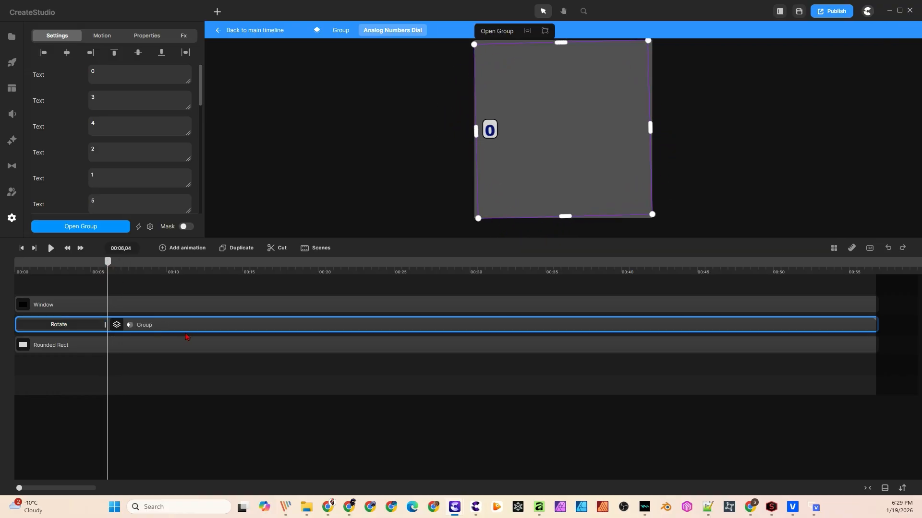
{"action": "left_click", "coordinate": [341, 31]}
Lengthen the Rotate motion in the topmost dial layer so it ends at about 8 seconds.
{"action": "double_click", "coordinate": [89, 308]}
{"action": "left_click_drag", "start_coordinate": [43, 325], "coordinate": [134, 326]}
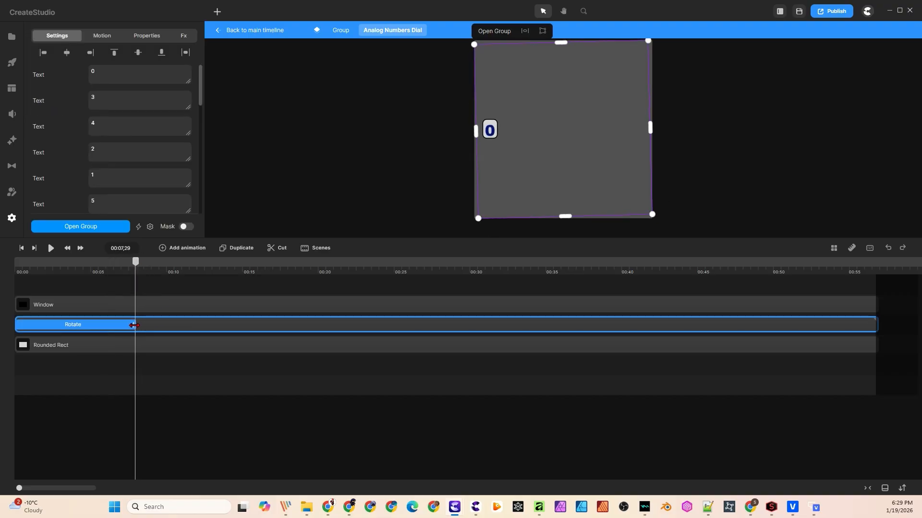
{"action": "left_click", "coordinate": [198, 370]}
{"action": "left_click", "coordinate": [341, 30]}
Return to the main timeline and preview the gas pump animation from the start.
{"action": "left_click", "coordinate": [267, 32]}
{"action": "left_click_drag", "start_coordinate": [137, 263], "coordinate": [14, 265]}
{"action": "key", "text": "space"}
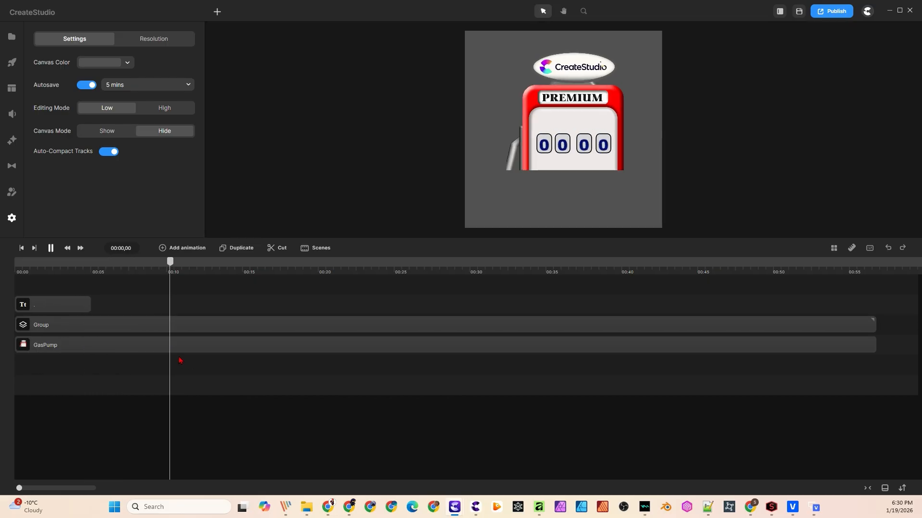
{"action": "left_click", "coordinate": [180, 361]}
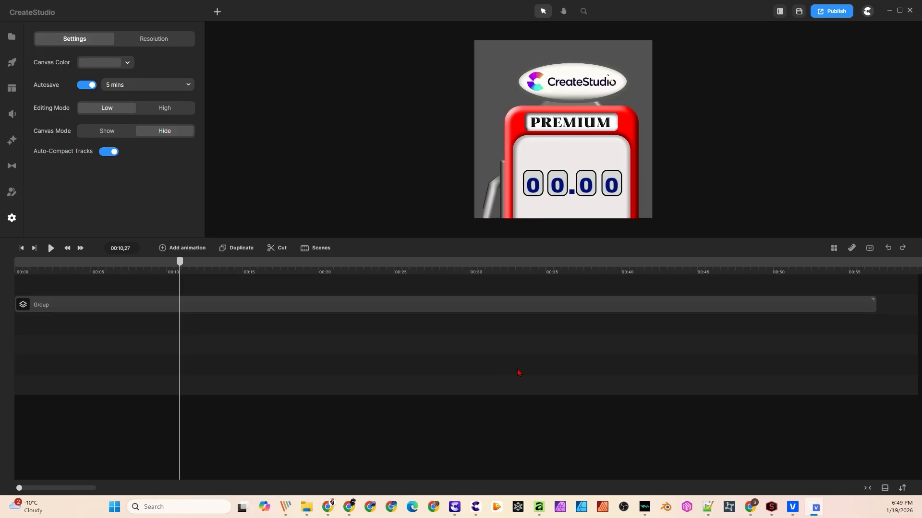
Open the bottom dial layer inside the nested groups and rotate its number group so the dial shows 7.
{"action": "double_click", "coordinate": [281, 307]}
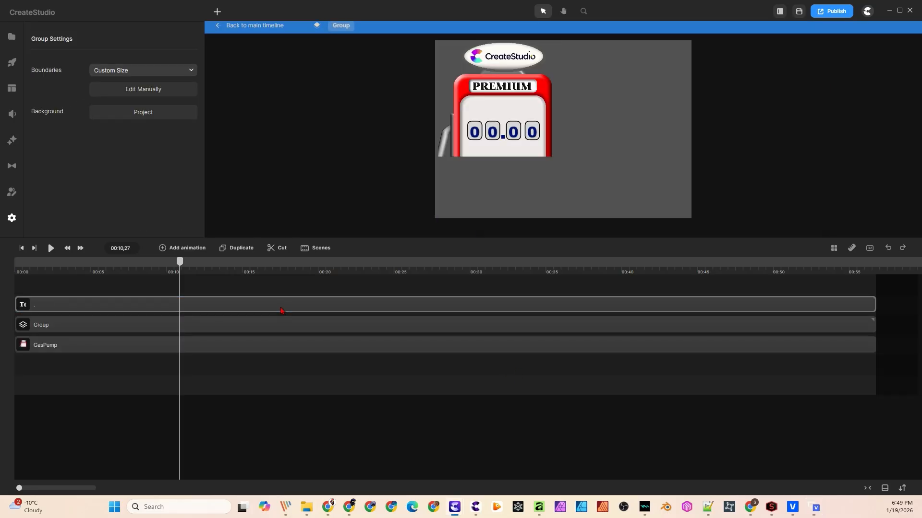
{"action": "double_click", "coordinate": [285, 326]}
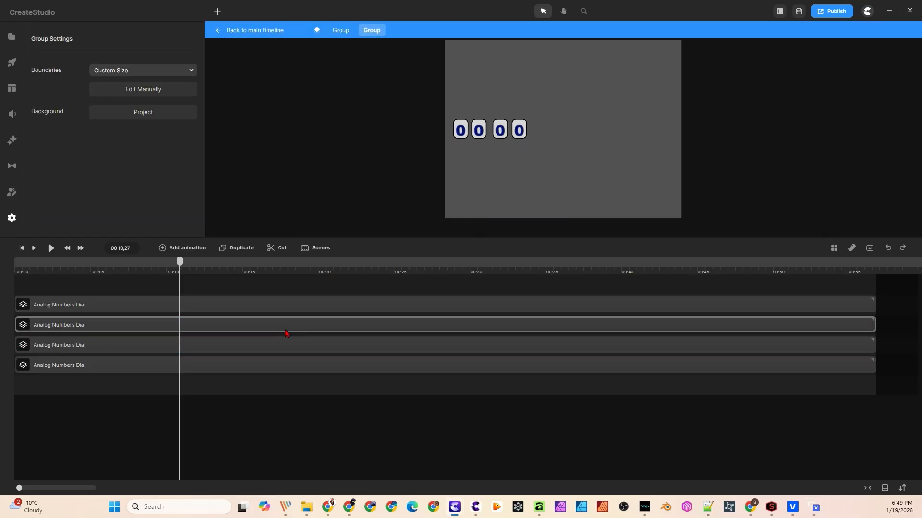
{"action": "double_click", "coordinate": [289, 368]}
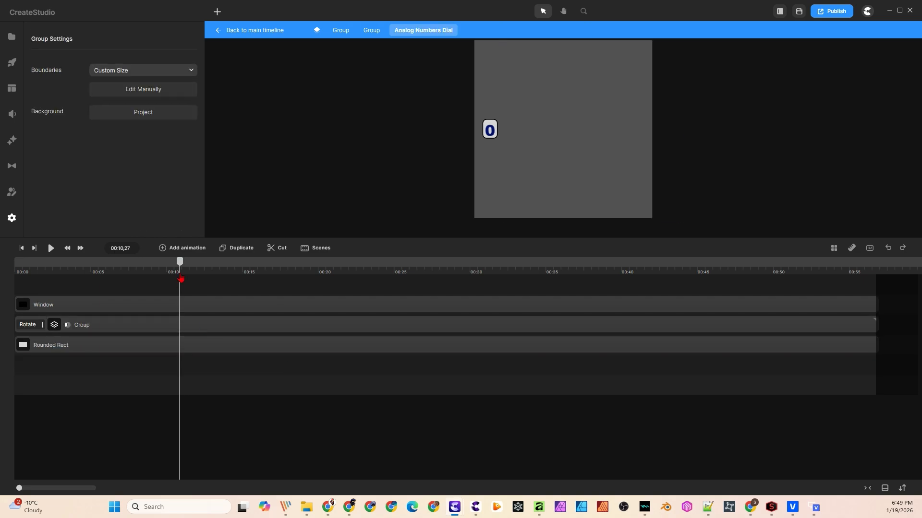
{"action": "left_click_drag", "start_coordinate": [184, 268], "coordinate": [142, 267]}
{"action": "left_click", "coordinate": [181, 324]}
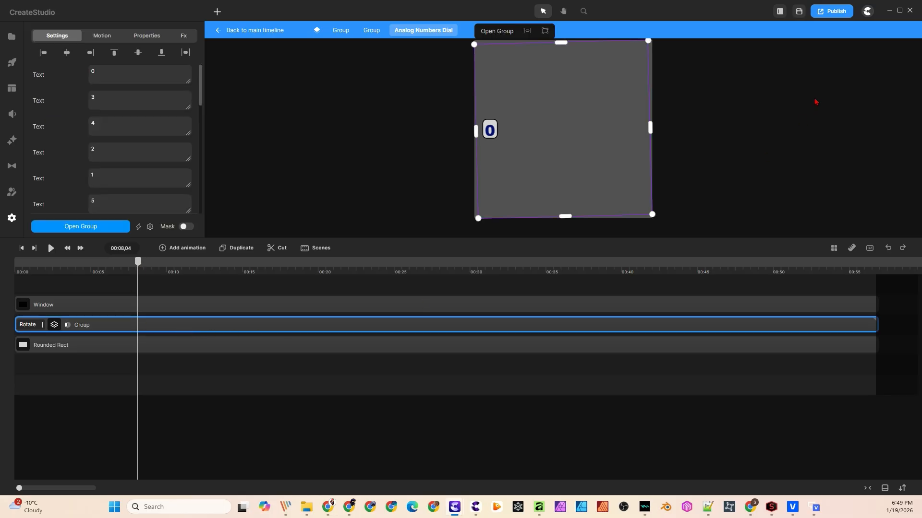
{"action": "left_click_drag", "start_coordinate": [660, 220], "coordinate": [578, 32]}
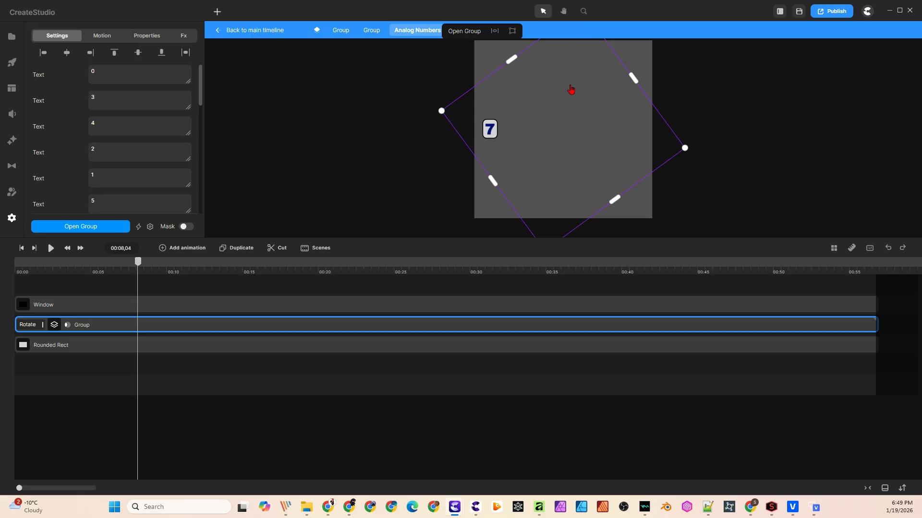
{"action": "left_click", "coordinate": [373, 31]}
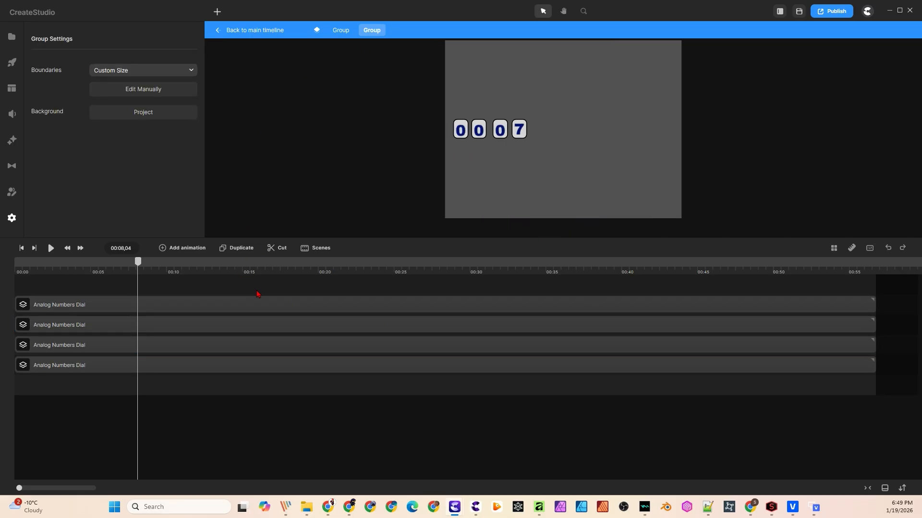
Rotate the number group in the third dial layer from the top, past its Rotate motion, so the dial shows 3.
{"action": "double_click", "coordinate": [236, 345]}
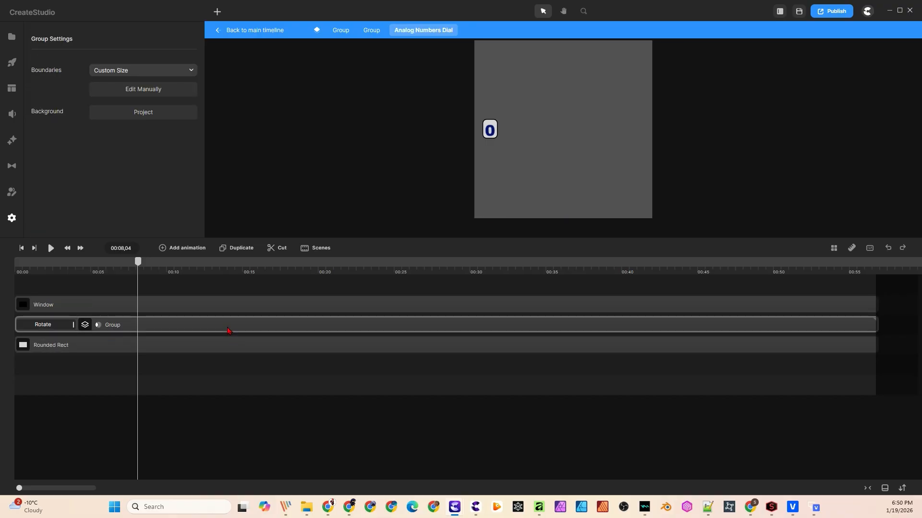
{"action": "left_click", "coordinate": [228, 331]}
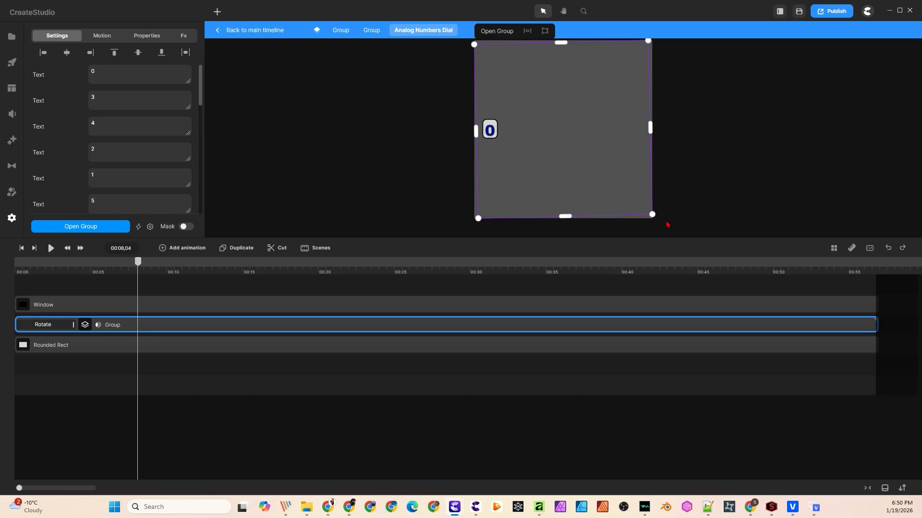
{"action": "left_click_drag", "start_coordinate": [138, 263], "coordinate": [280, 263]}
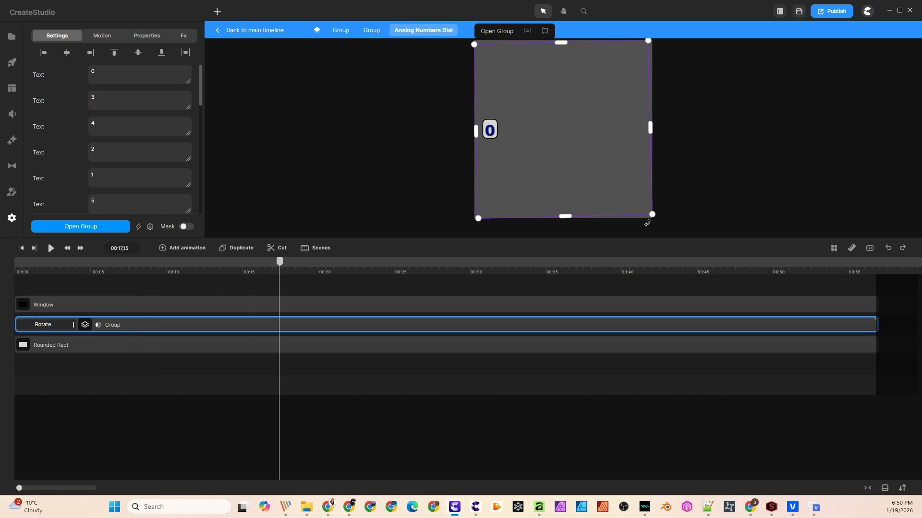
{"action": "left_click_drag", "start_coordinate": [660, 222], "coordinate": [691, 107]}
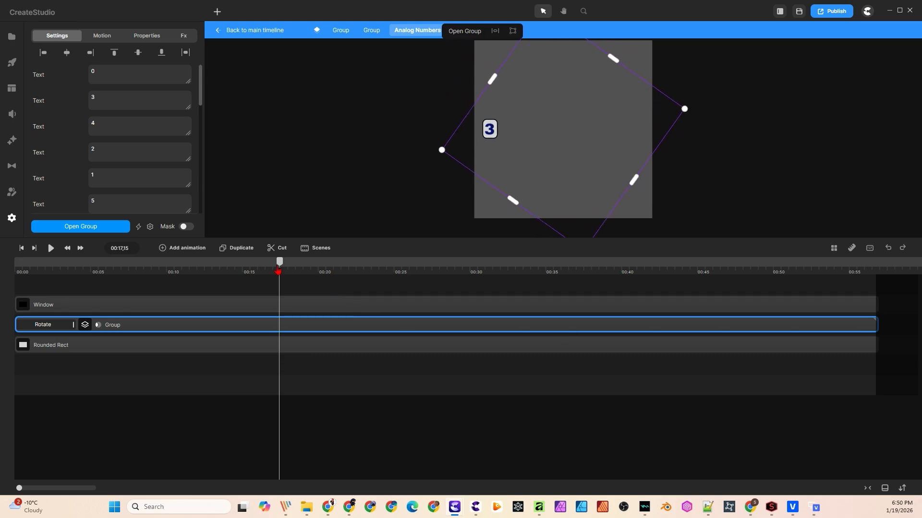
{"action": "left_click", "coordinate": [372, 31]}
Rotate the number group in the second dial layer from the top so the dial shows 5.
{"action": "double_click", "coordinate": [202, 327]}
{"action": "left_click", "coordinate": [201, 329]}
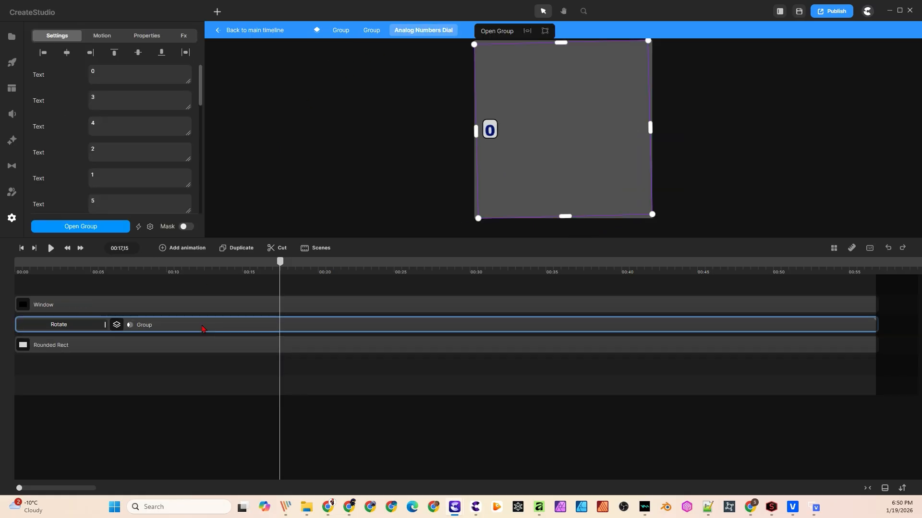
{"action": "left_click_drag", "start_coordinate": [657, 220], "coordinate": [657, 36]}
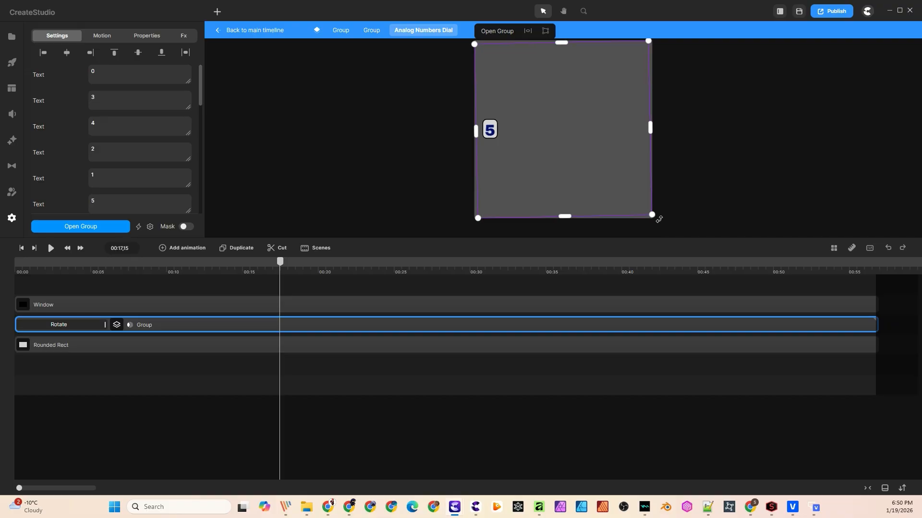
{"action": "key", "text": "ctrl+z"}
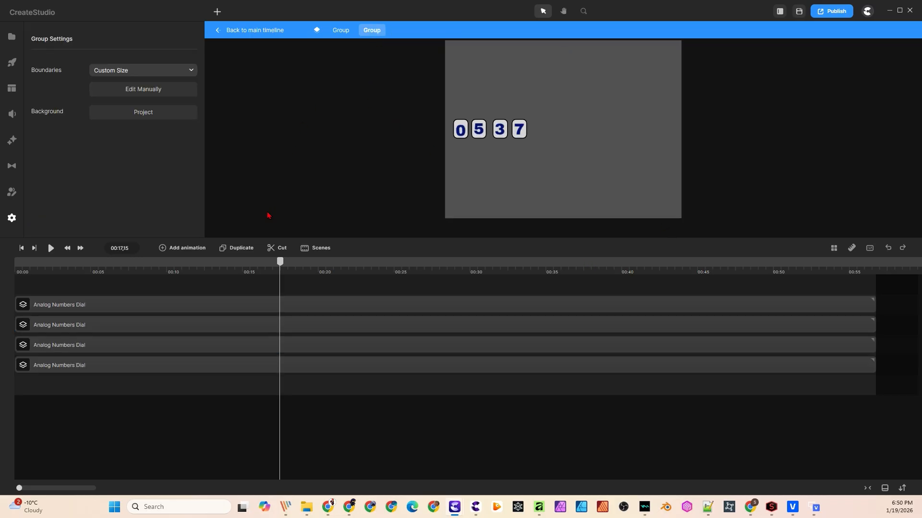
Rotate the number group in the topmost dial layer to show 2, and return to the start of the main timeline.
{"action": "left_click", "coordinate": [108, 306]}
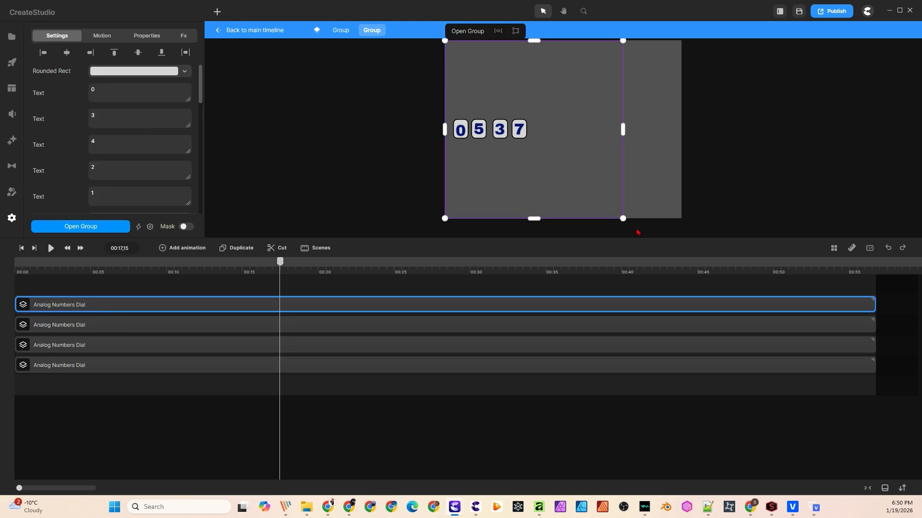
{"action": "double_click", "coordinate": [189, 308]}
{"action": "left_click", "coordinate": [201, 321]}
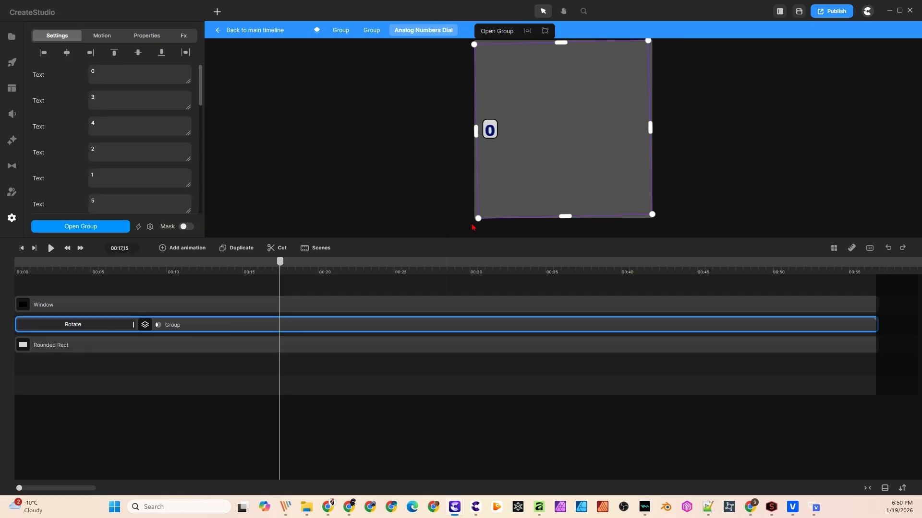
{"action": "left_click_drag", "start_coordinate": [661, 218], "coordinate": [695, 150]}
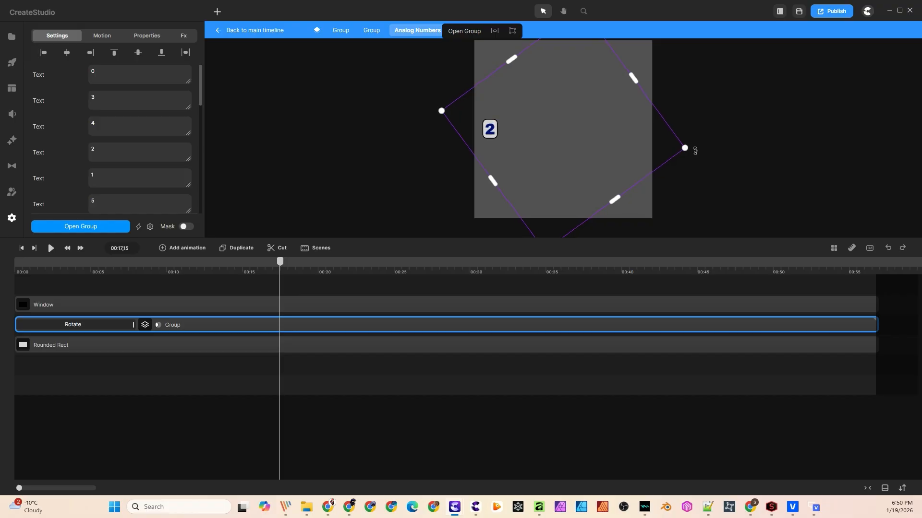
{"action": "left_click", "coordinate": [370, 166]}
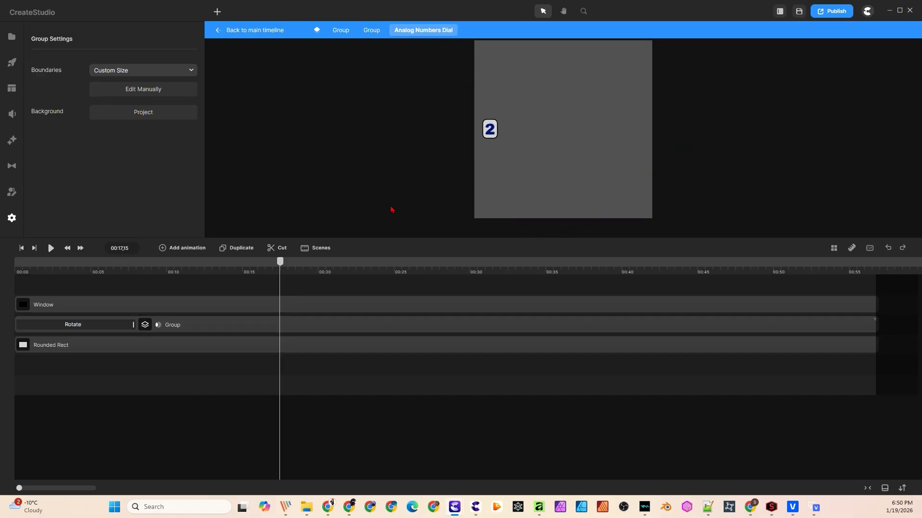
{"action": "left_click", "coordinate": [267, 33]}
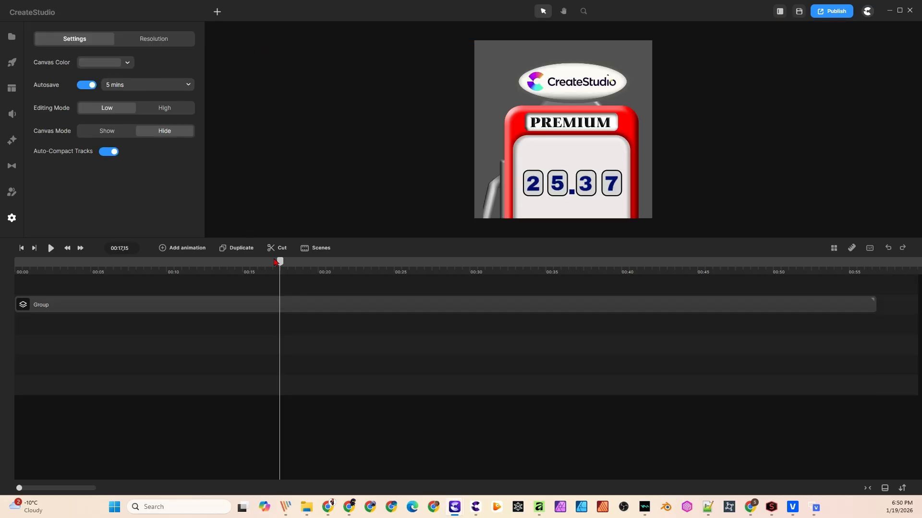
{"action": "left_click_drag", "start_coordinate": [280, 264], "coordinate": [16, 261]}
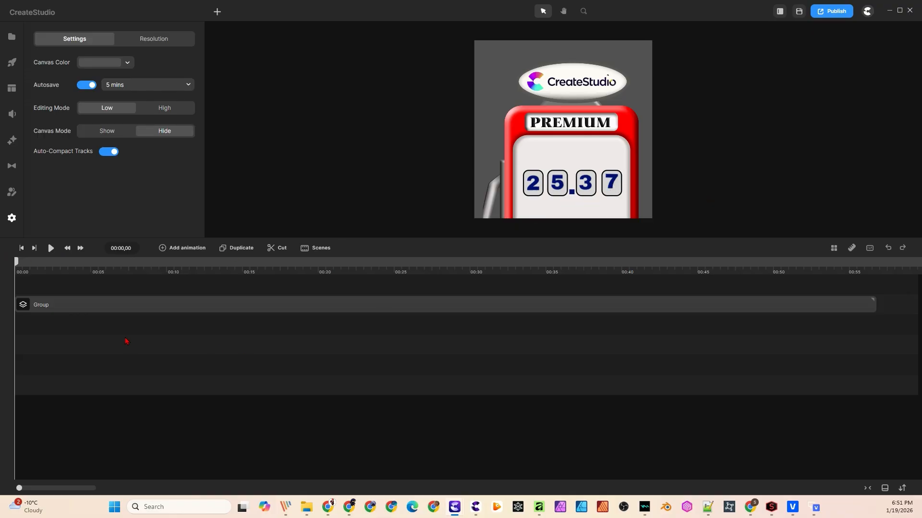
Reopen the bottom dial layer and fine-tune its number group's rotation so the 7 sits centred in its window.
{"action": "double_click", "coordinate": [135, 310]}
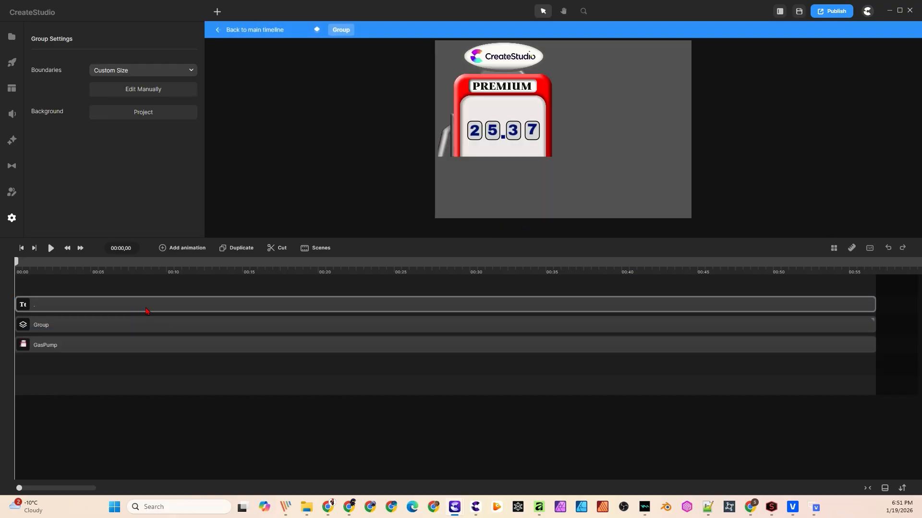
{"action": "double_click", "coordinate": [177, 330]}
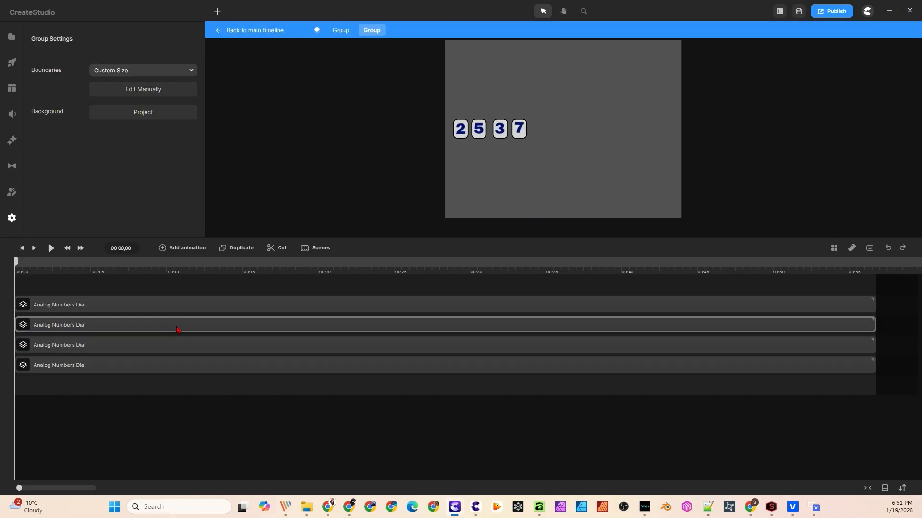
{"action": "double_click", "coordinate": [207, 368]}
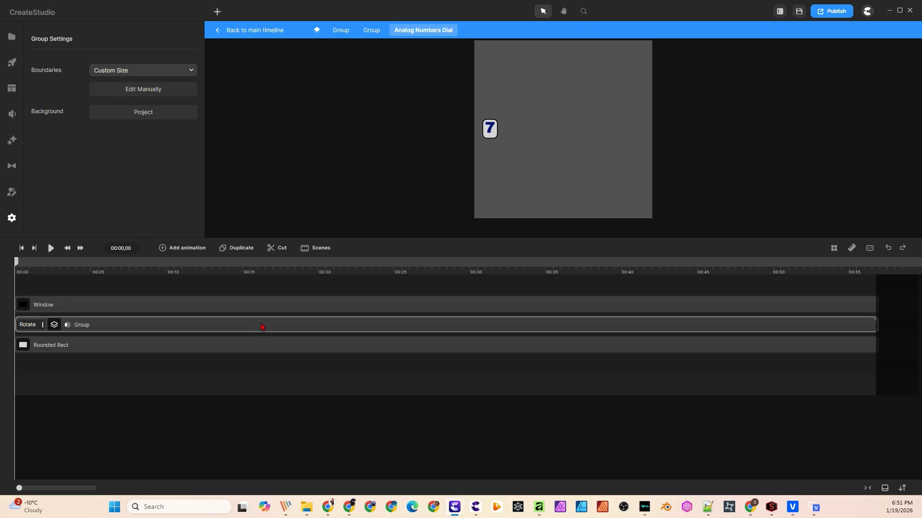
{"action": "left_click", "coordinate": [235, 270]}
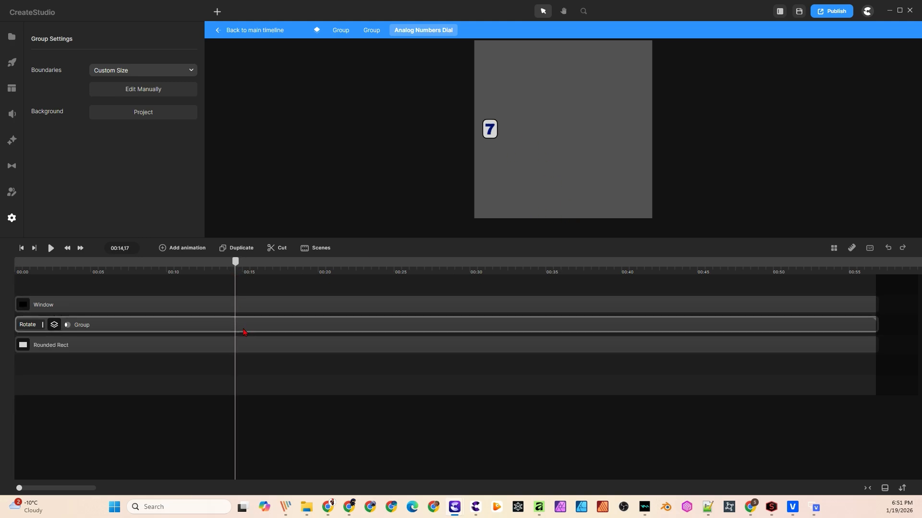
{"action": "left_click", "coordinate": [244, 330]}
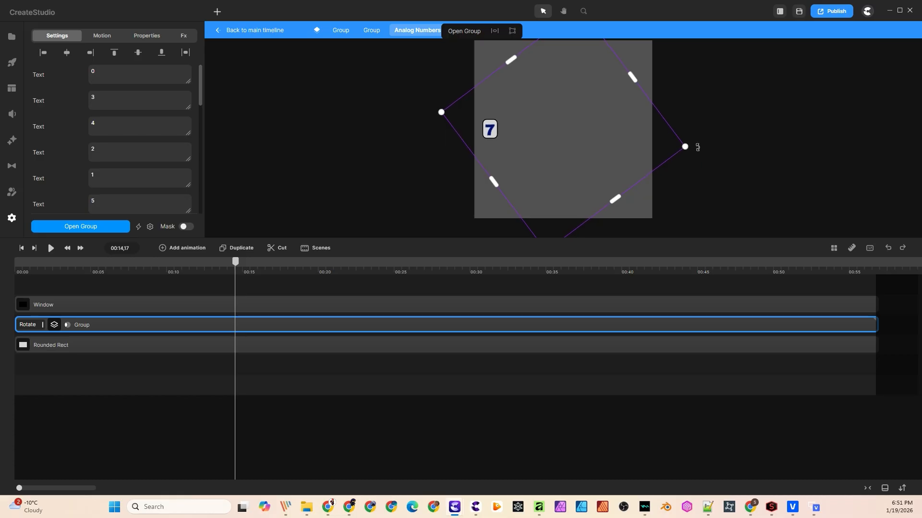
Return to the main timeline and play the counter animation from the beginning.
{"action": "left_click", "coordinate": [280, 36]}
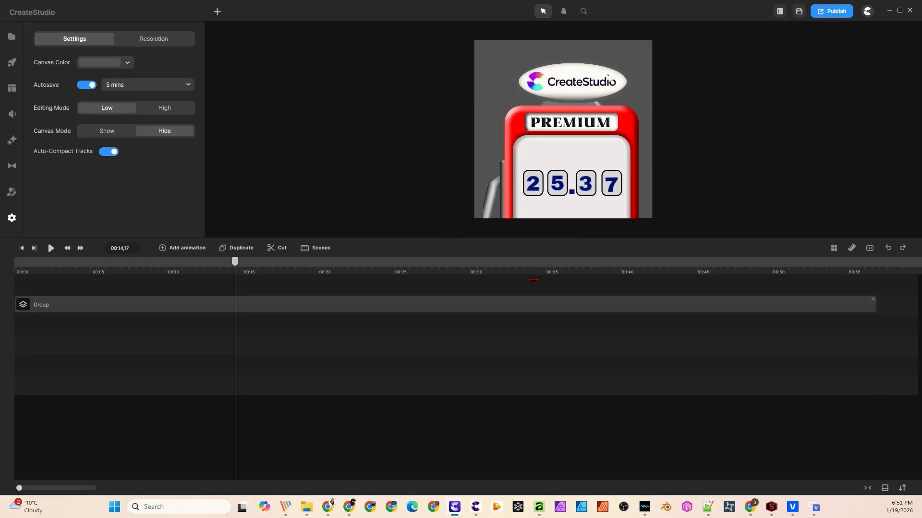
{"action": "left_click_drag", "start_coordinate": [235, 261], "coordinate": [15, 262]}
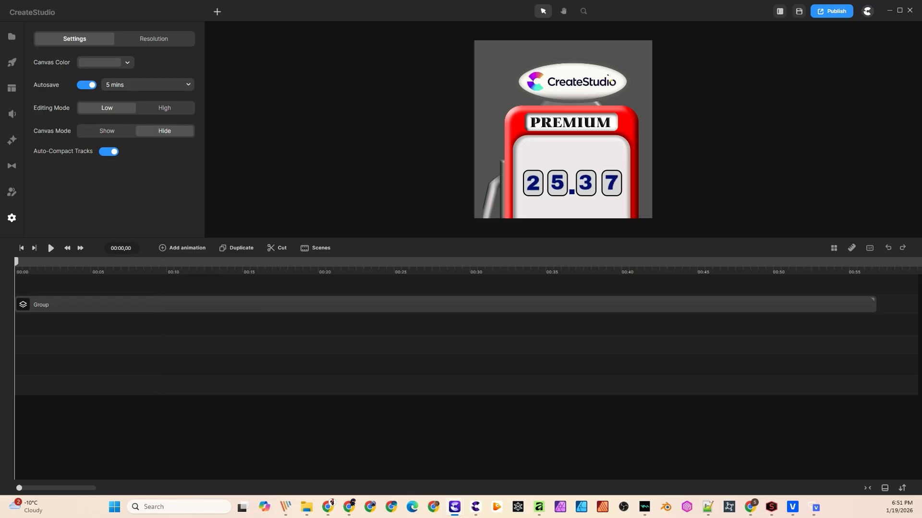
{"action": "left_click", "coordinate": [51, 248]}
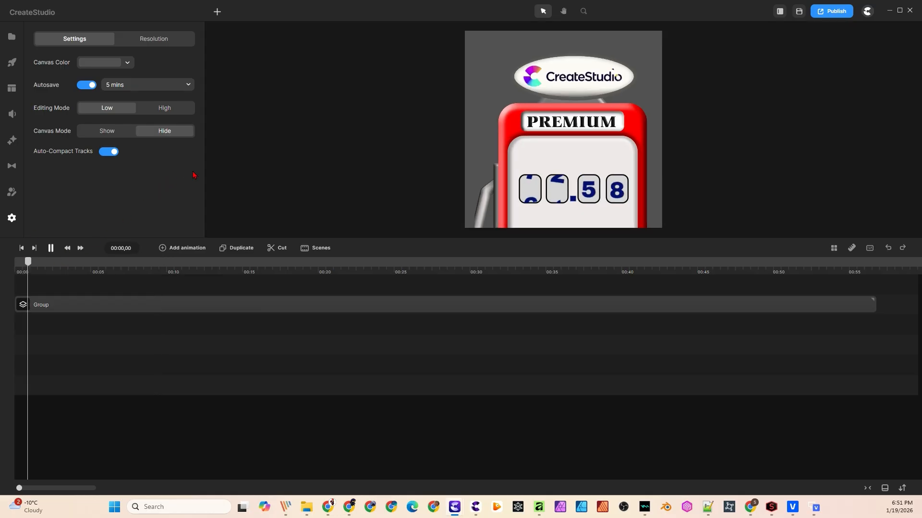